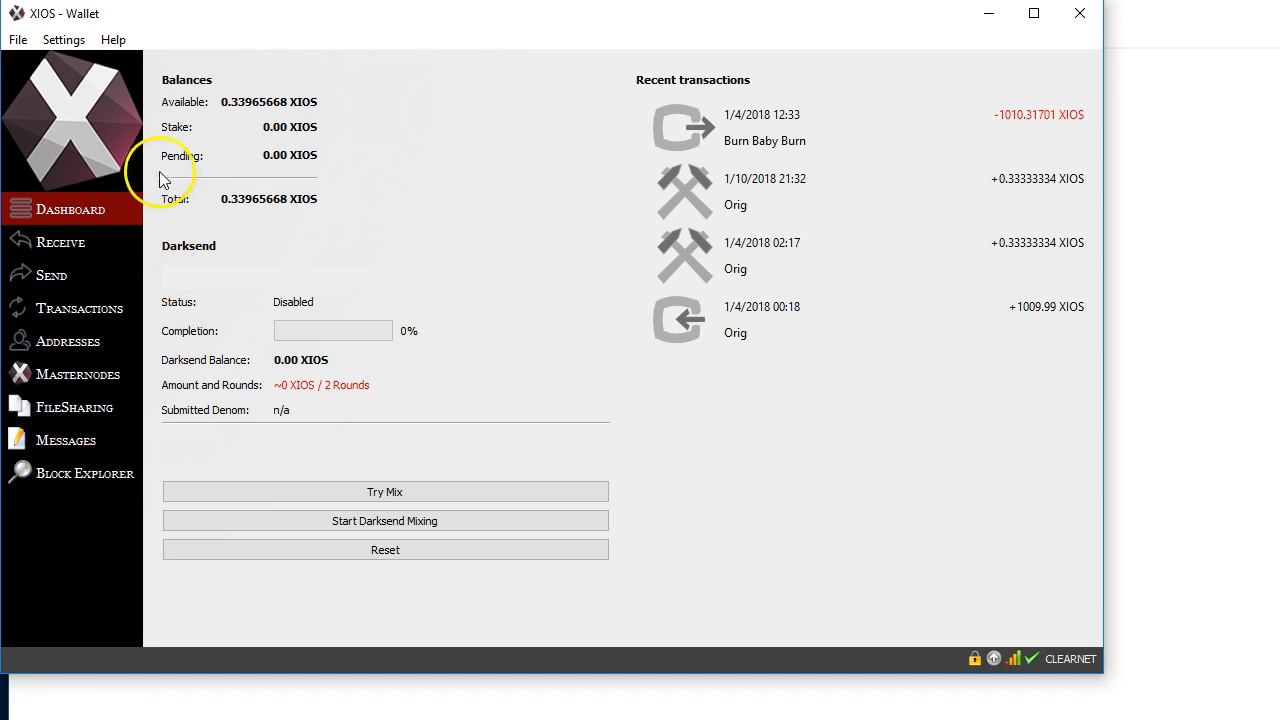
# Open the wallet's debug window and bring up its RPC console ready for command entry
pyautogui.click(111, 42)
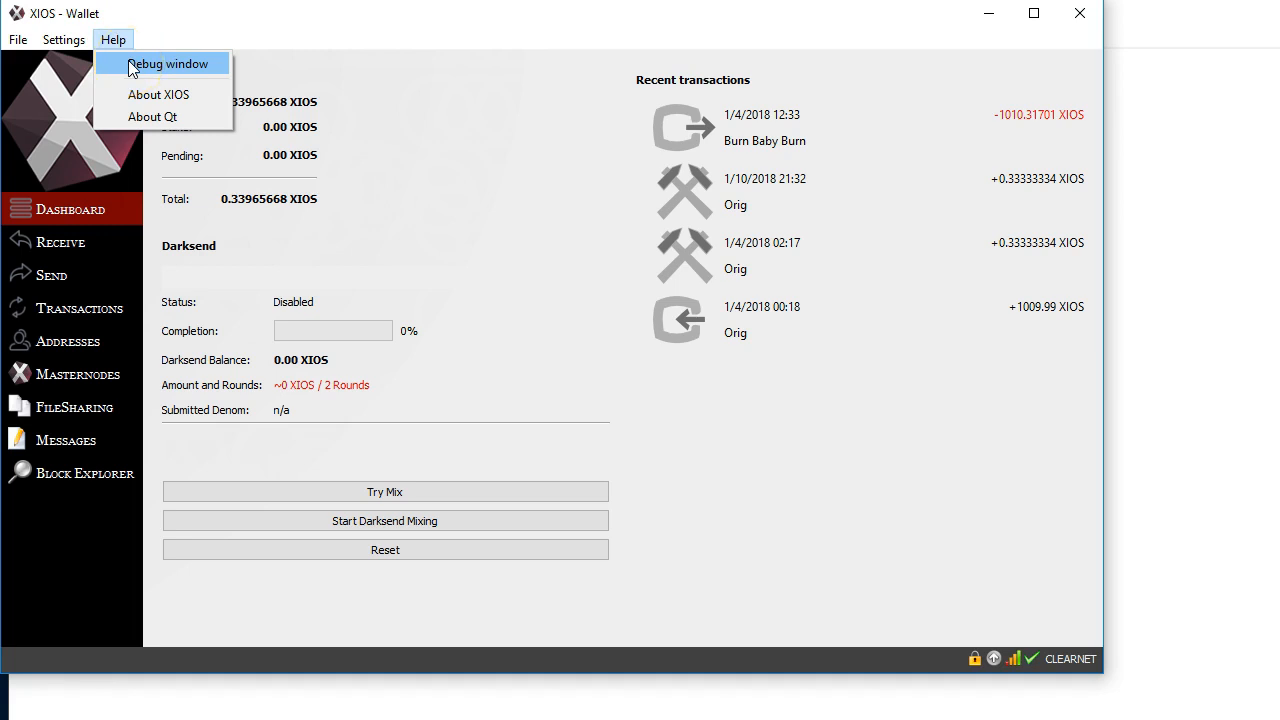
pyautogui.click(133, 64)
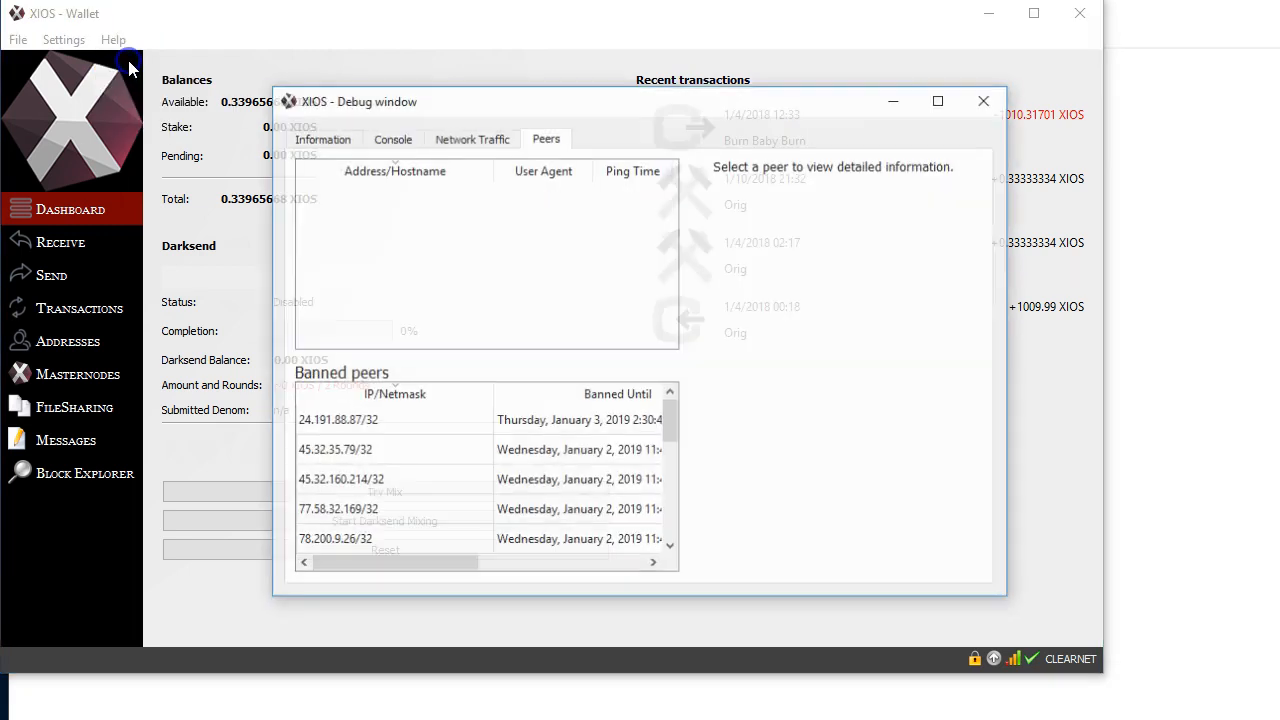
pyautogui.click(391, 137)
pyautogui.click(421, 563)
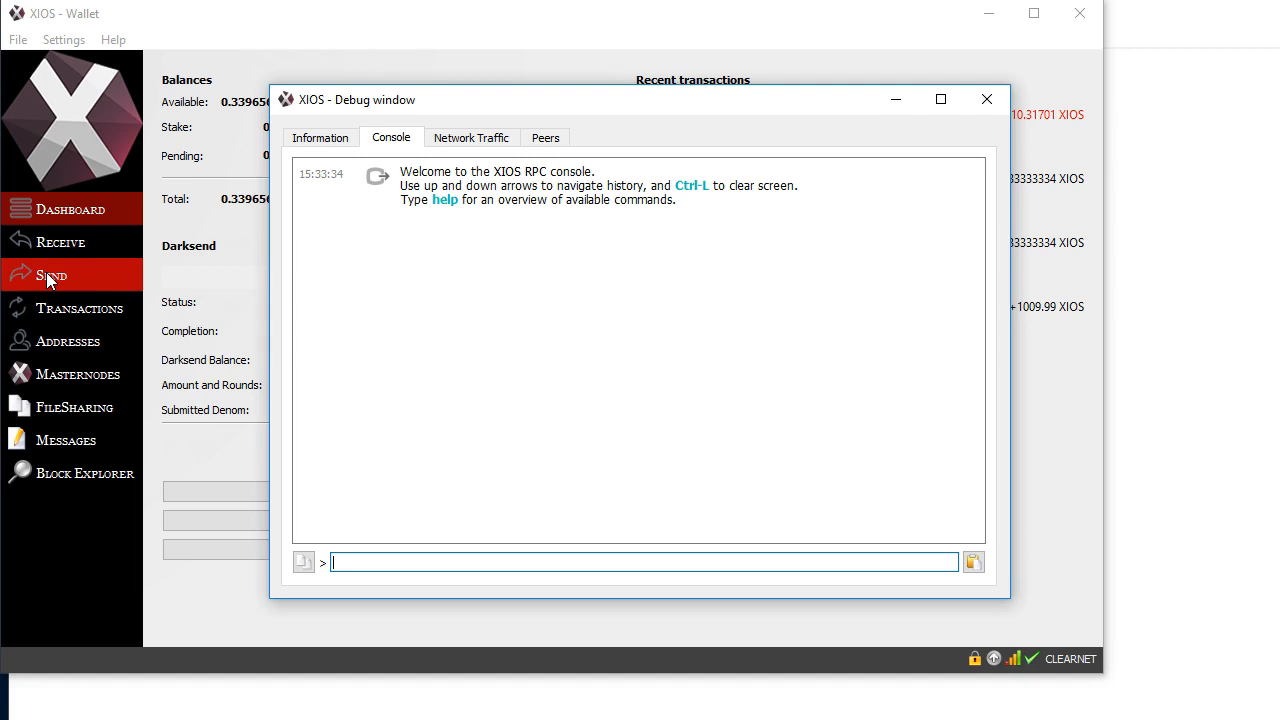
# Run the getaccountaddress 0 command in the RPC console to obtain a collateral address
pyautogui.write('geta')
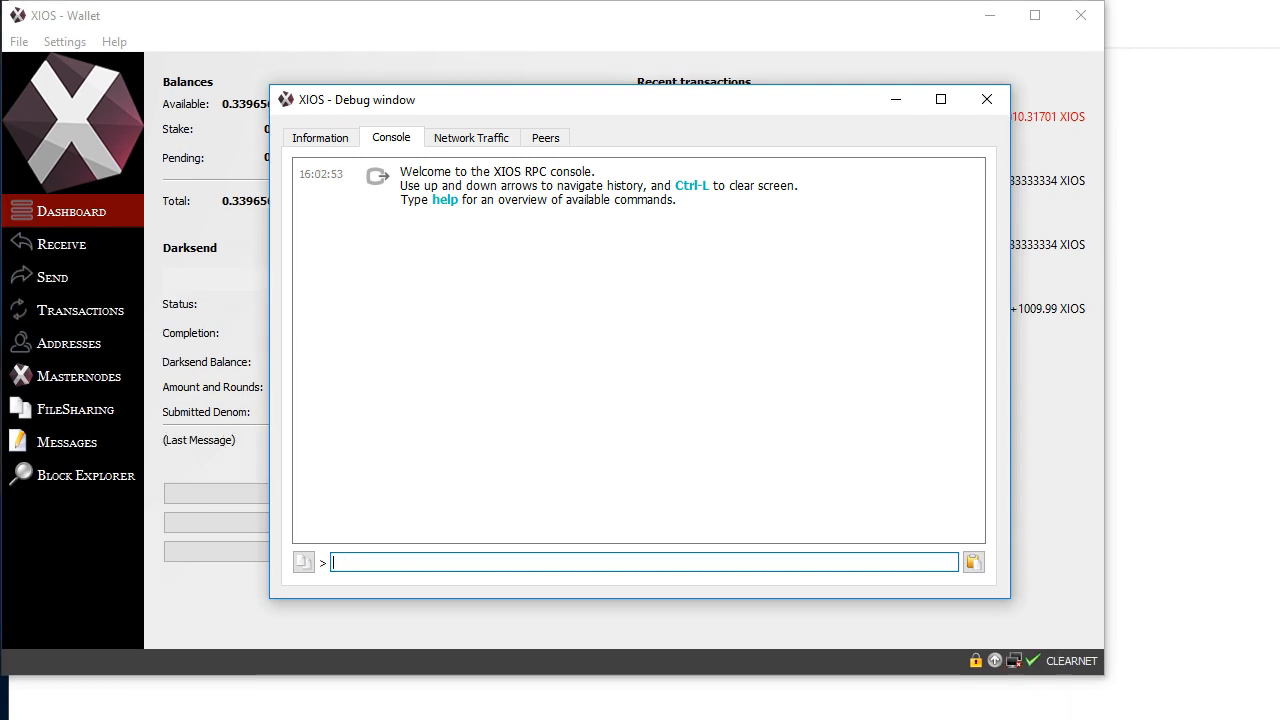
pyautogui.write('g')
pyautogui.write('et acc')
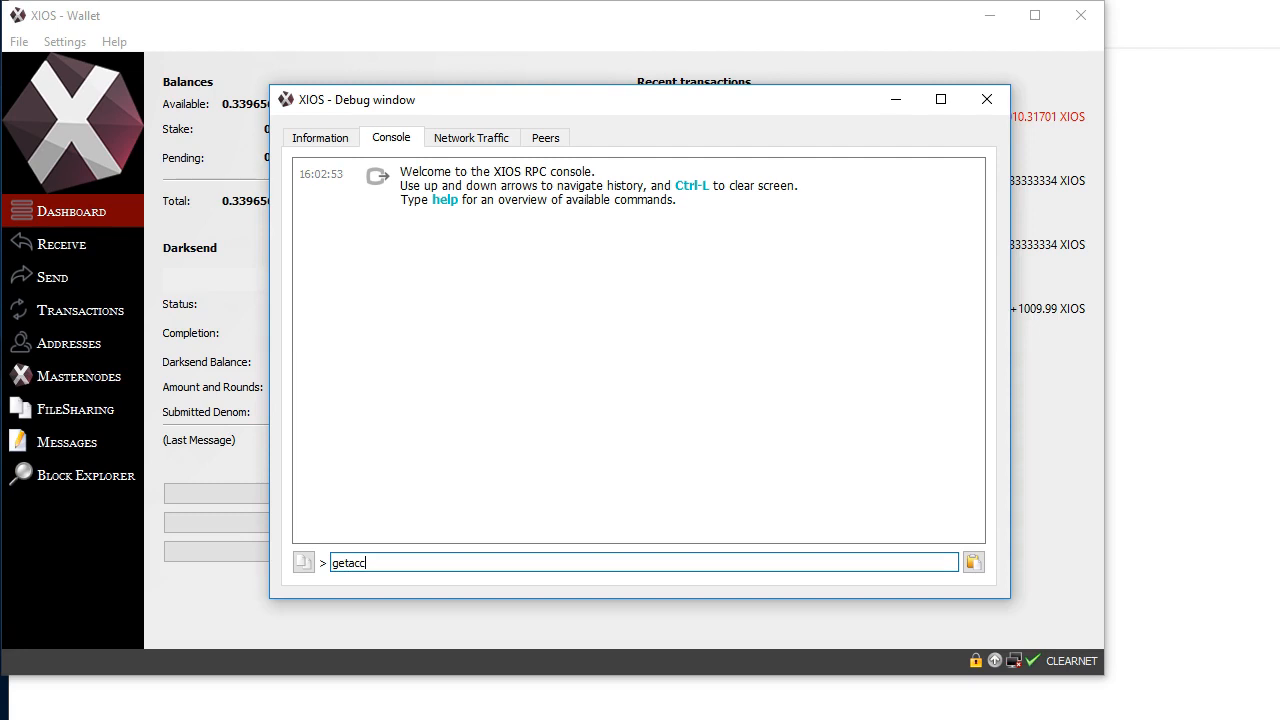
pyautogui.write('ountaddress 0')
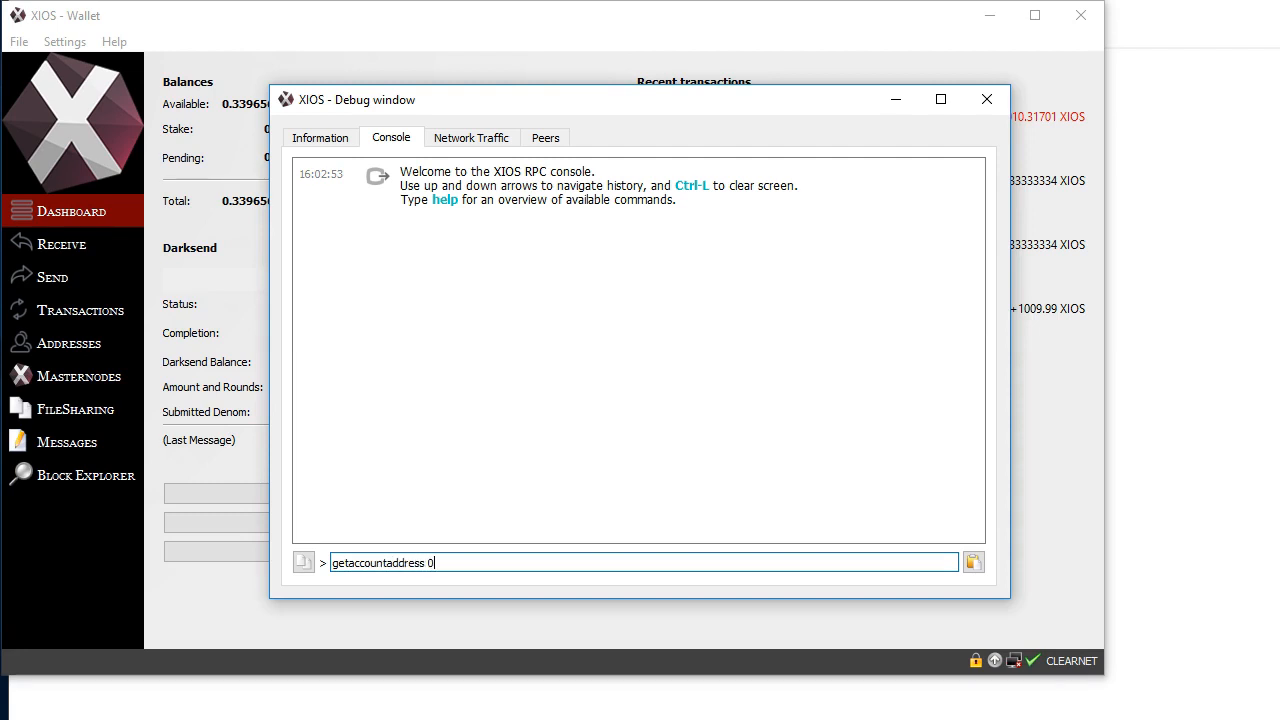
pyautogui.press('Return')
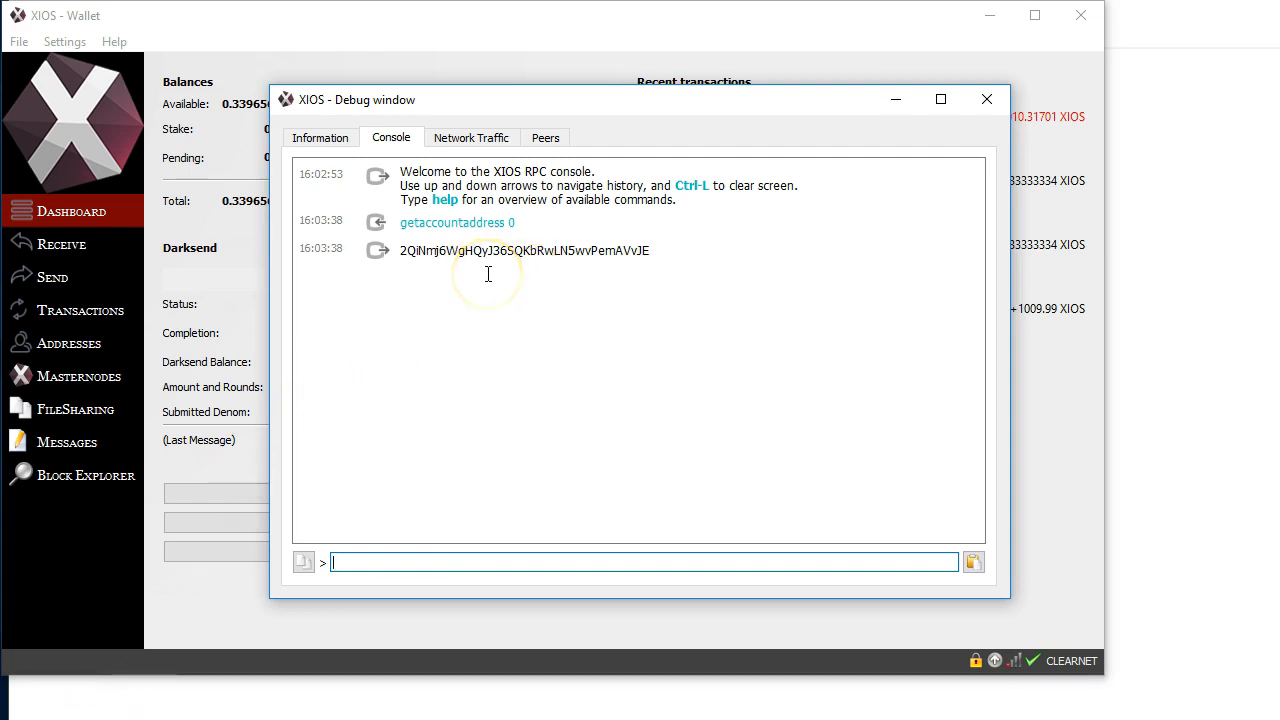
# Select and copy only the address string returned by the getaccountaddress command
pyautogui.moveTo(402, 253); pyautogui.dragTo(645, 248)
pyautogui.hotkey('ctrl', 'c')
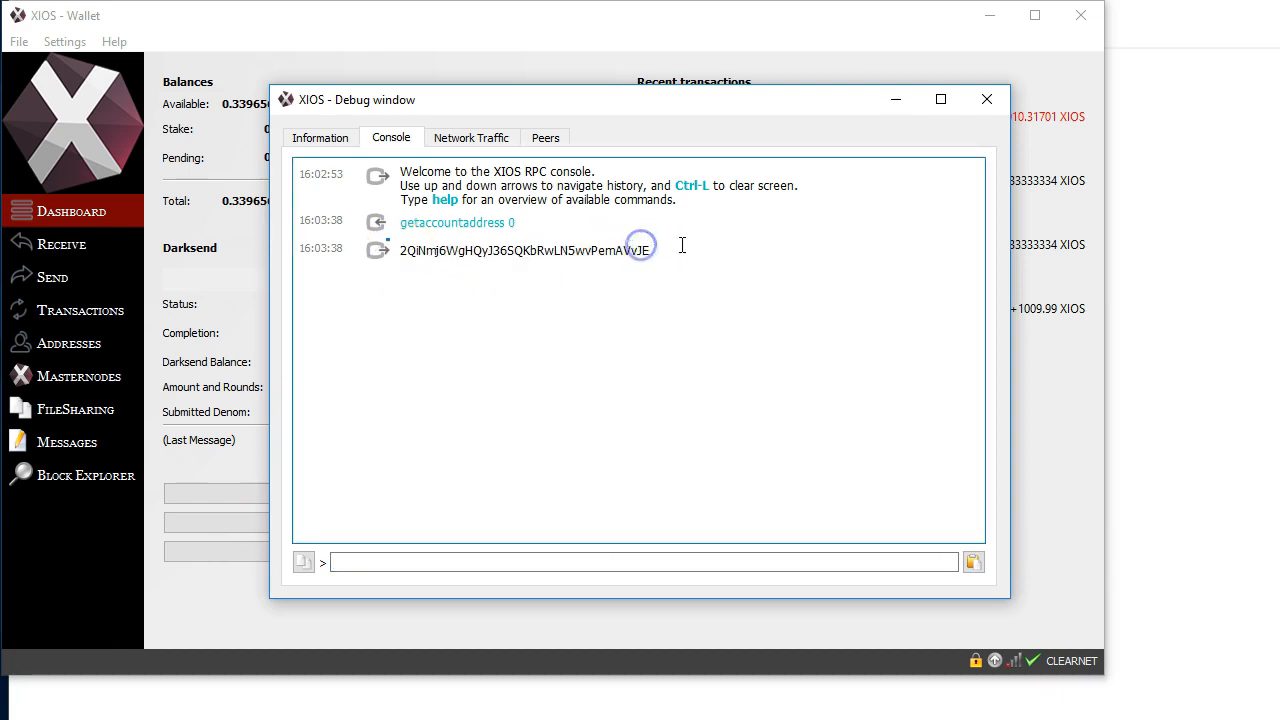
pyautogui.tripleClick(651, 250)
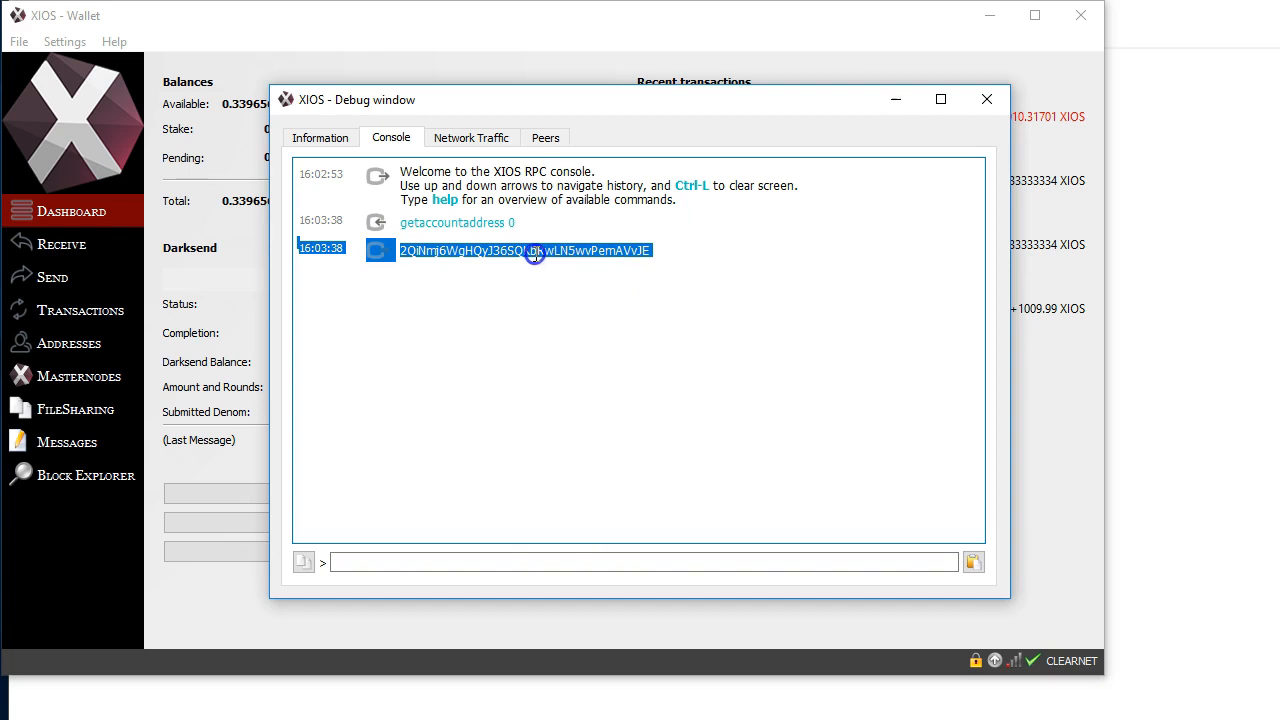
pyautogui.click(618, 250)
pyautogui.moveTo(650, 250); pyautogui.dragTo(414, 265)
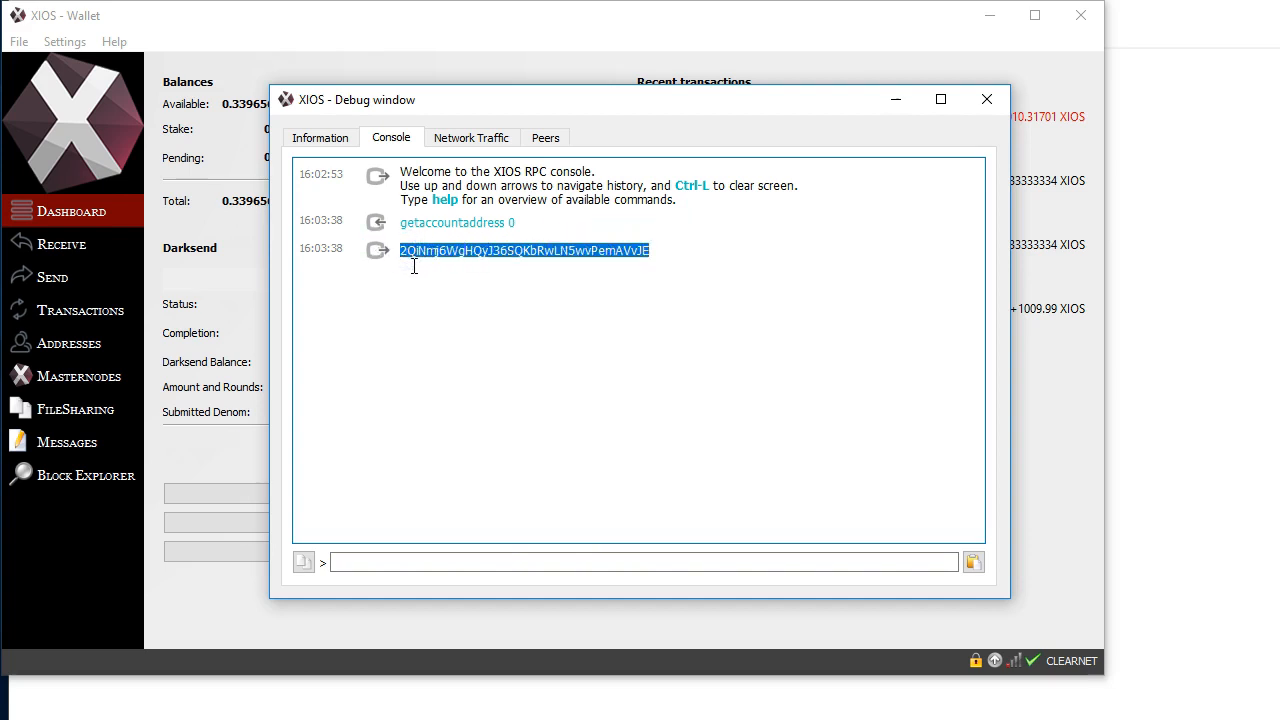
# Switch to masternode.txt in Notepad, highlight the collateral address in the records section, and return to the wallet's debug console
pyautogui.click(1208, 298)
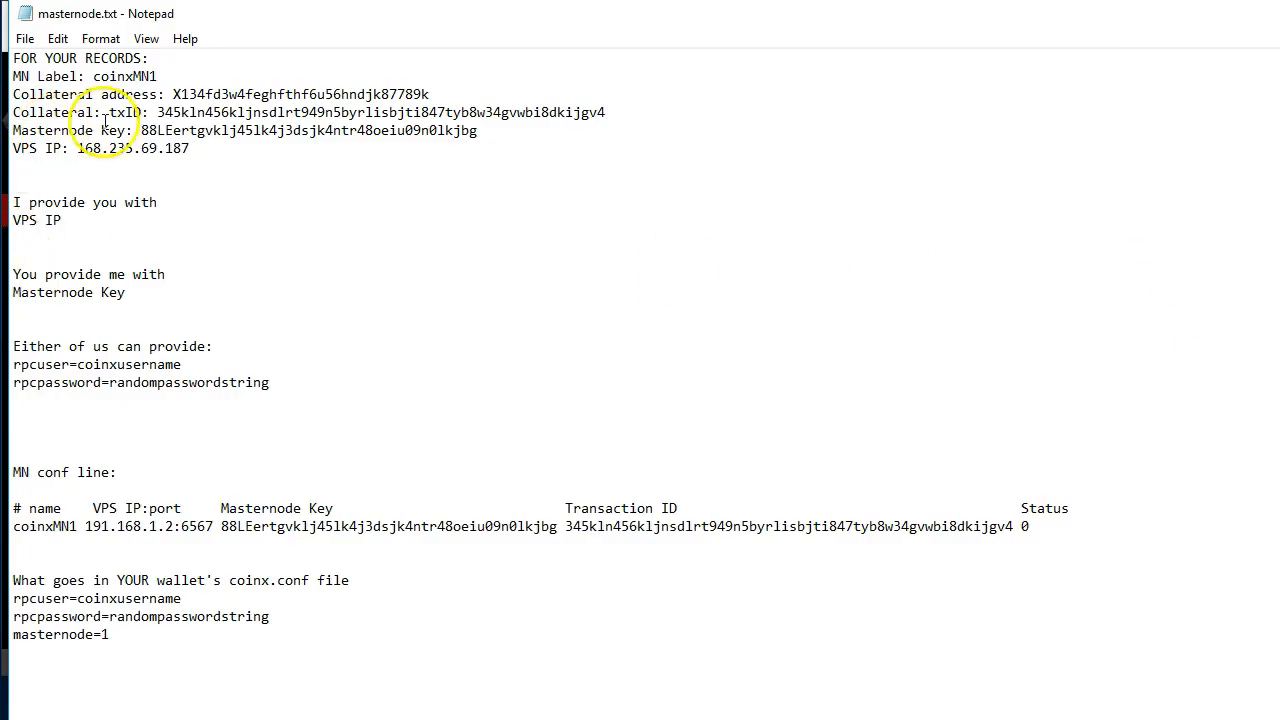
pyautogui.moveTo(172, 94); pyautogui.dragTo(433, 94)
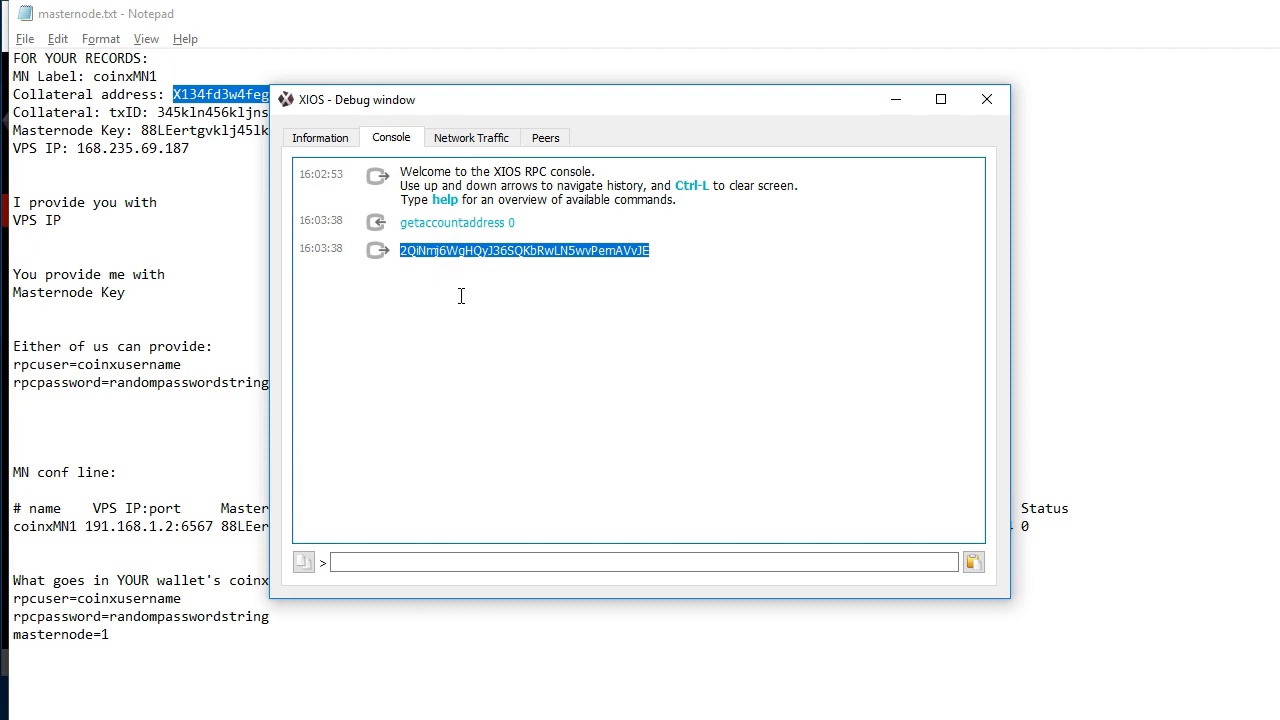
pyautogui.hotkey('alt', 'Tab')
pyautogui.hotkey('alt', 'Tab')
pyautogui.click(543, 294)
pyautogui.hotkey('alt', 'Tab')
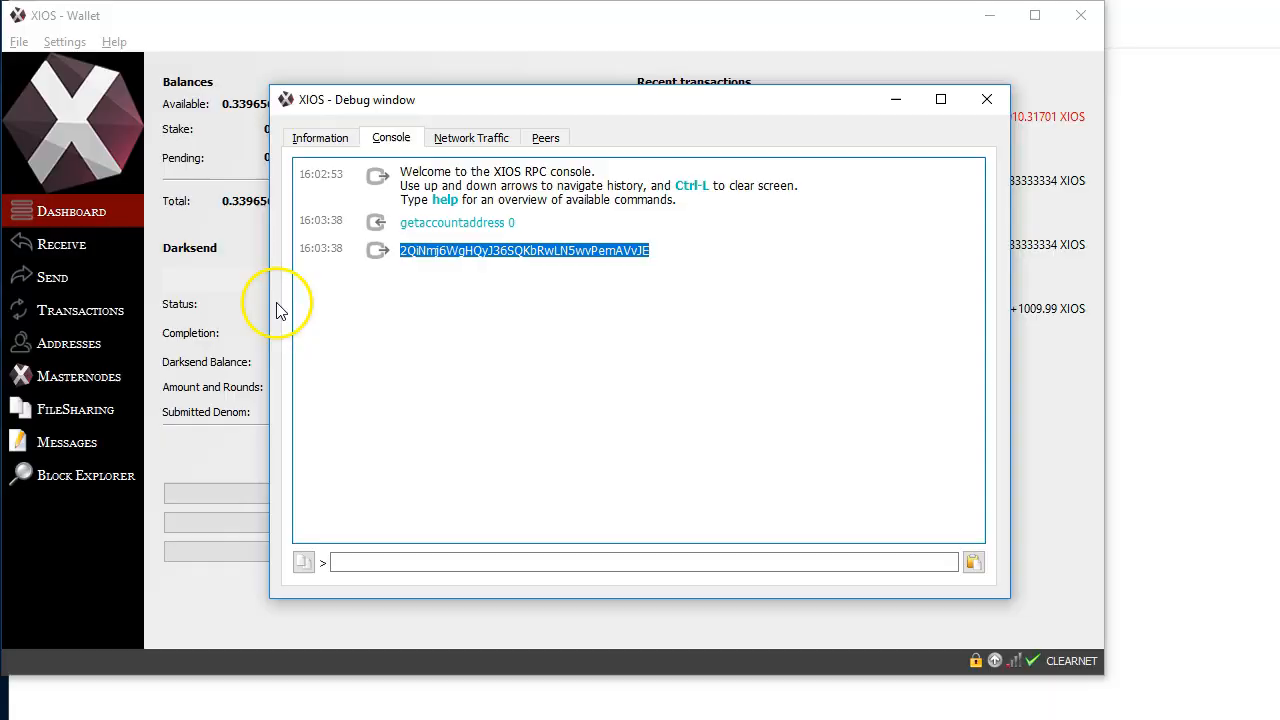
# Close the debug window and paste the copied address as the recipient of a new send transaction
pyautogui.press('Escape')
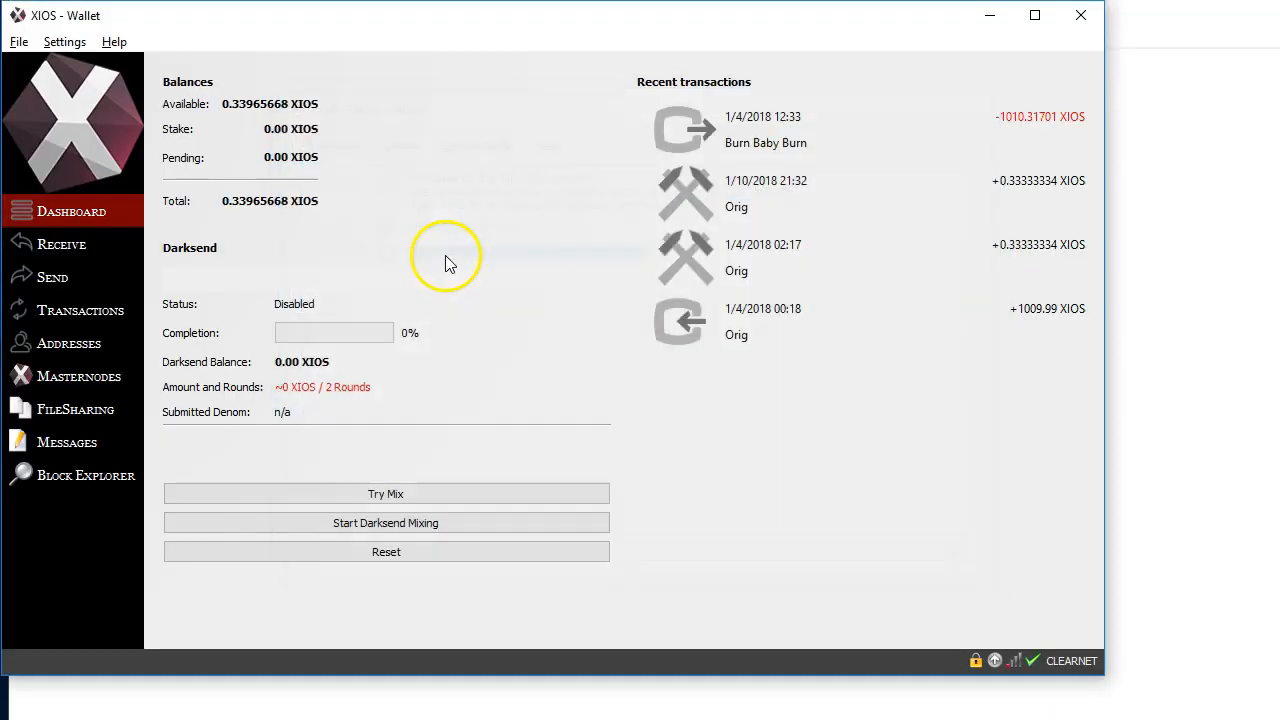
pyautogui.click(50, 277)
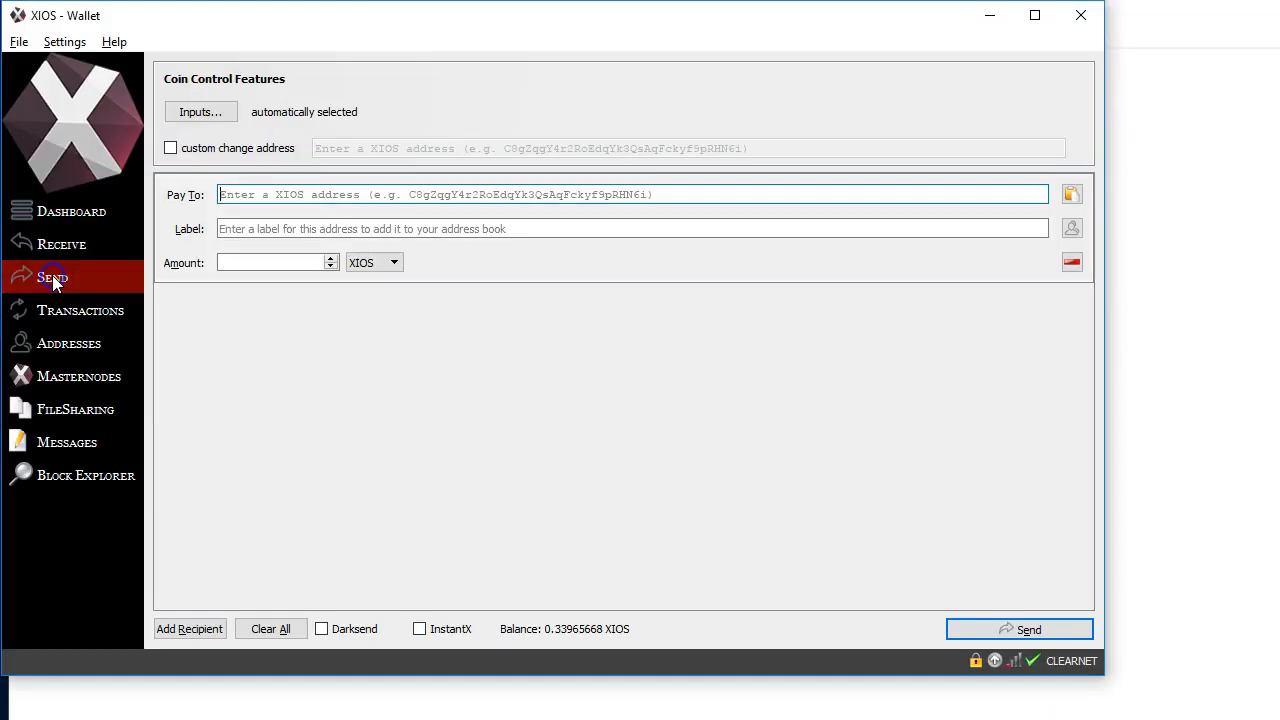
pyautogui.click(256, 198)
pyautogui.hotkey('ctrl', 'v')
# Clear the payment's label and set the amount to 0.333333 XIOS
pyautogui.click(321, 257)
pyautogui.click(191, 229)
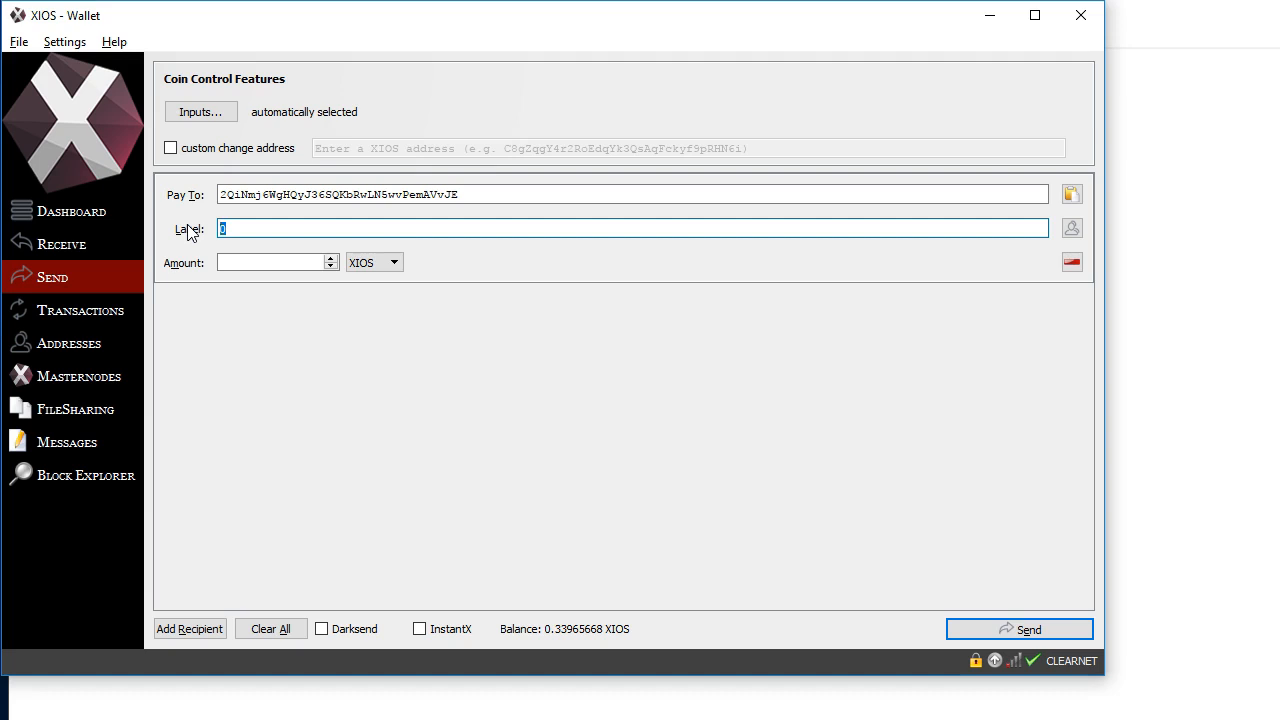
pyautogui.click(212, 230)
pyautogui.write('.33333')
pyautogui.moveTo(300, 228); pyautogui.dragTo(146, 234)
pyautogui.press('BackSpace')
pyautogui.click(178, 264)
pyautogui.write('0.333333')
# Label the recipient address Masternode
pyautogui.click(263, 228)
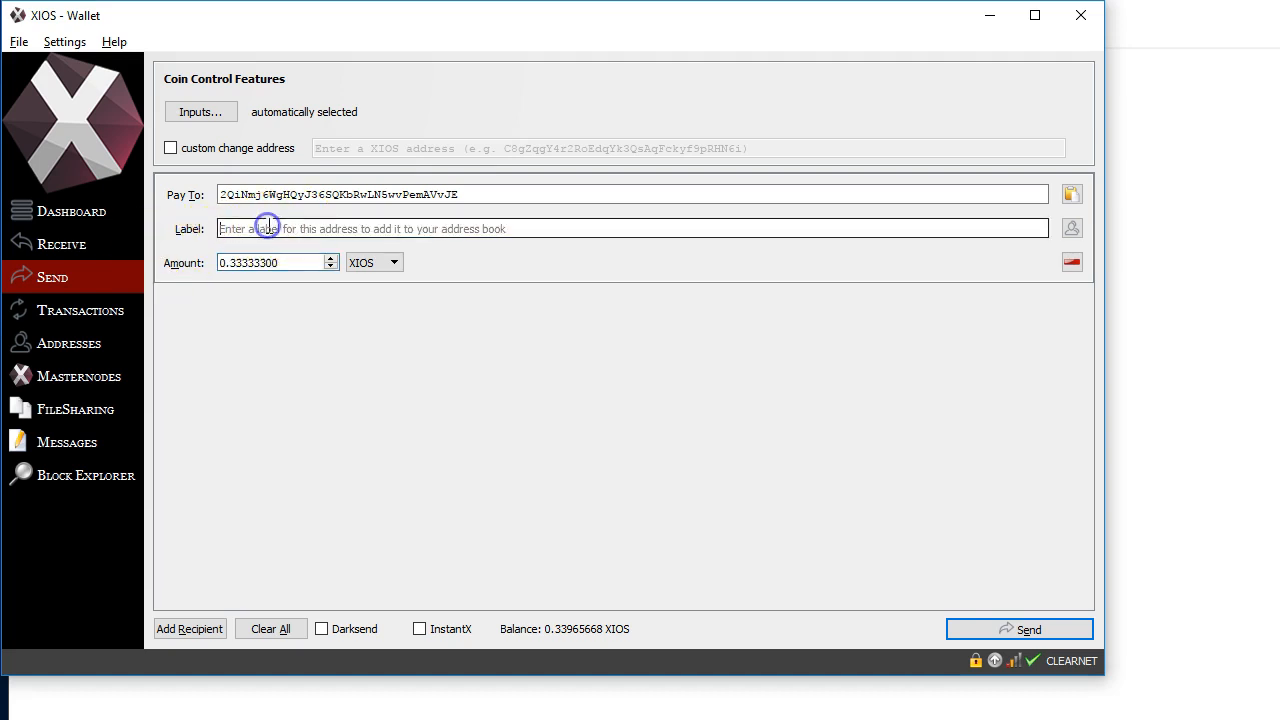
pyautogui.write('Mastern')
pyautogui.press('BackSpace')
pyautogui.press('BackSpace')
pyautogui.write('rnoce')
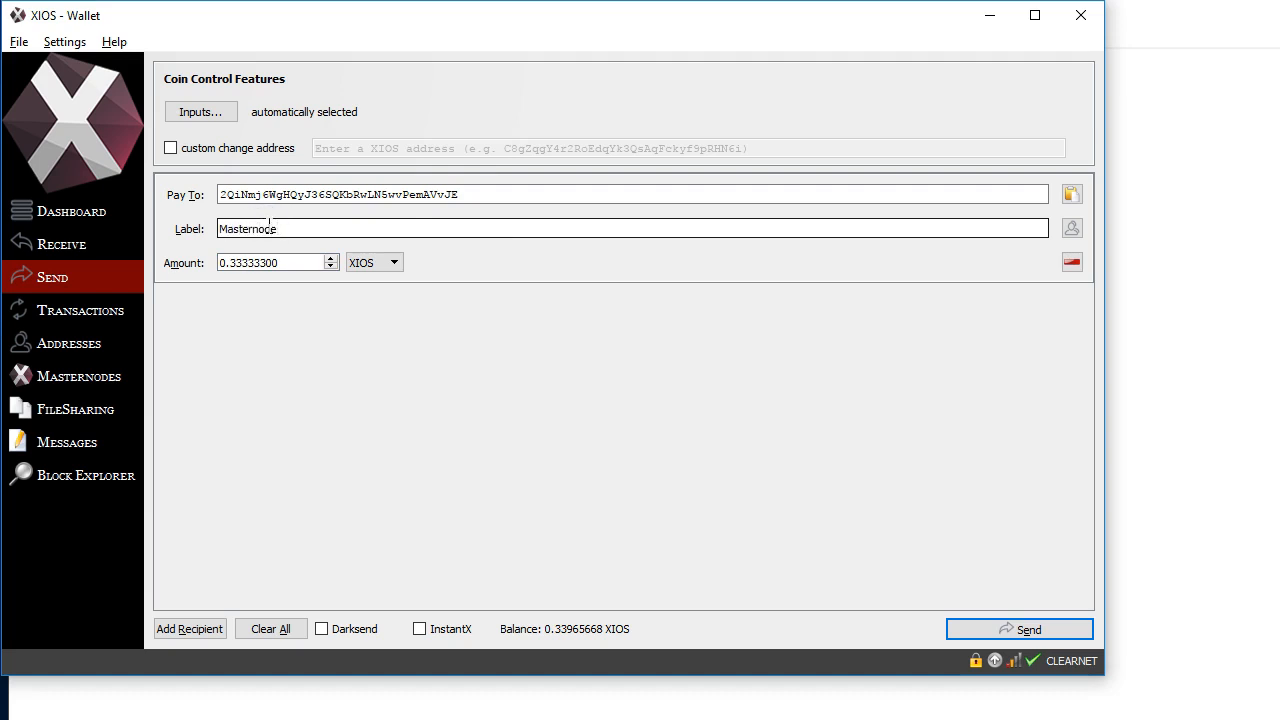
# Send the payment, unlocking the wallet with its passphrase and confirming the transfer
pyautogui.click(990, 630)
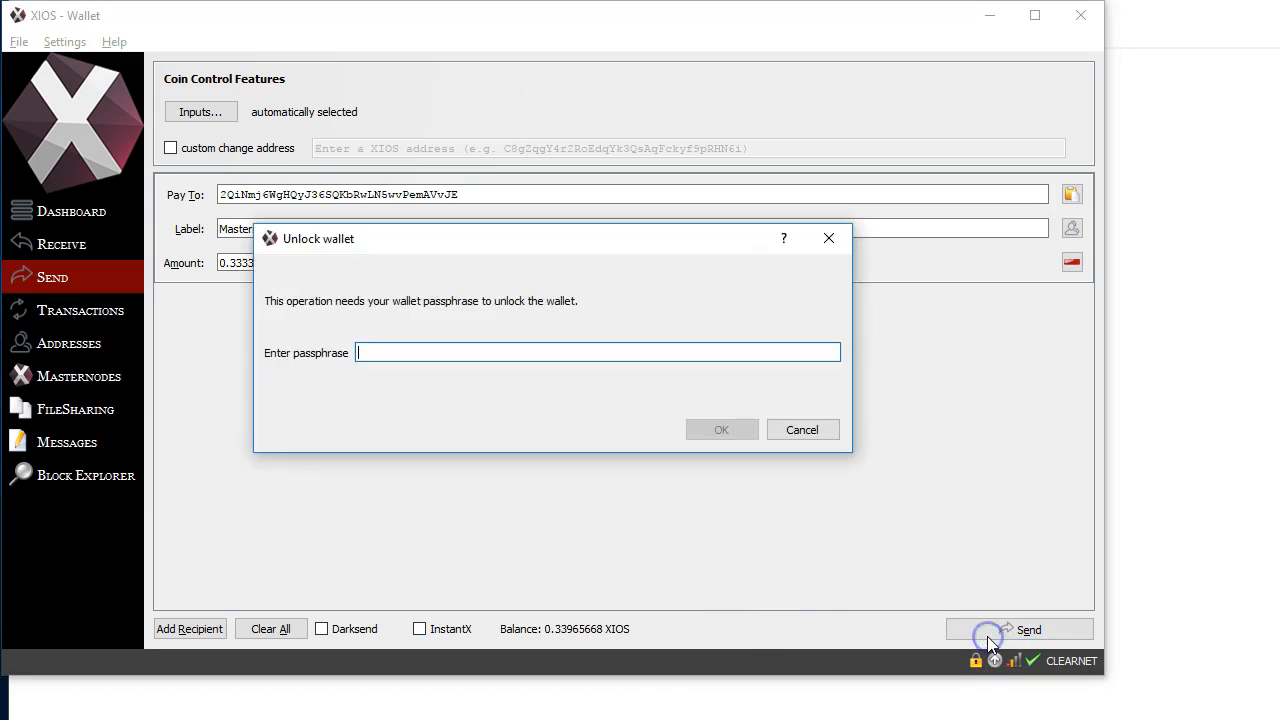
pyautogui.write('•••••')
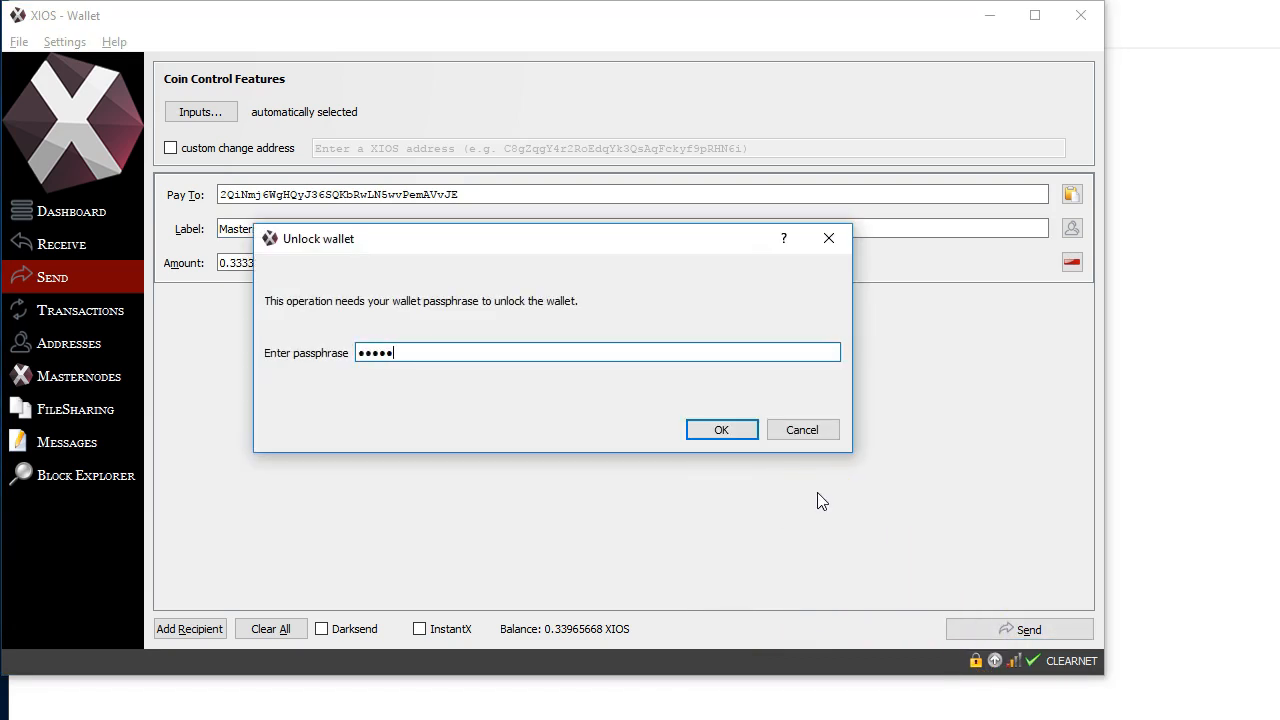
pyautogui.press('Return')
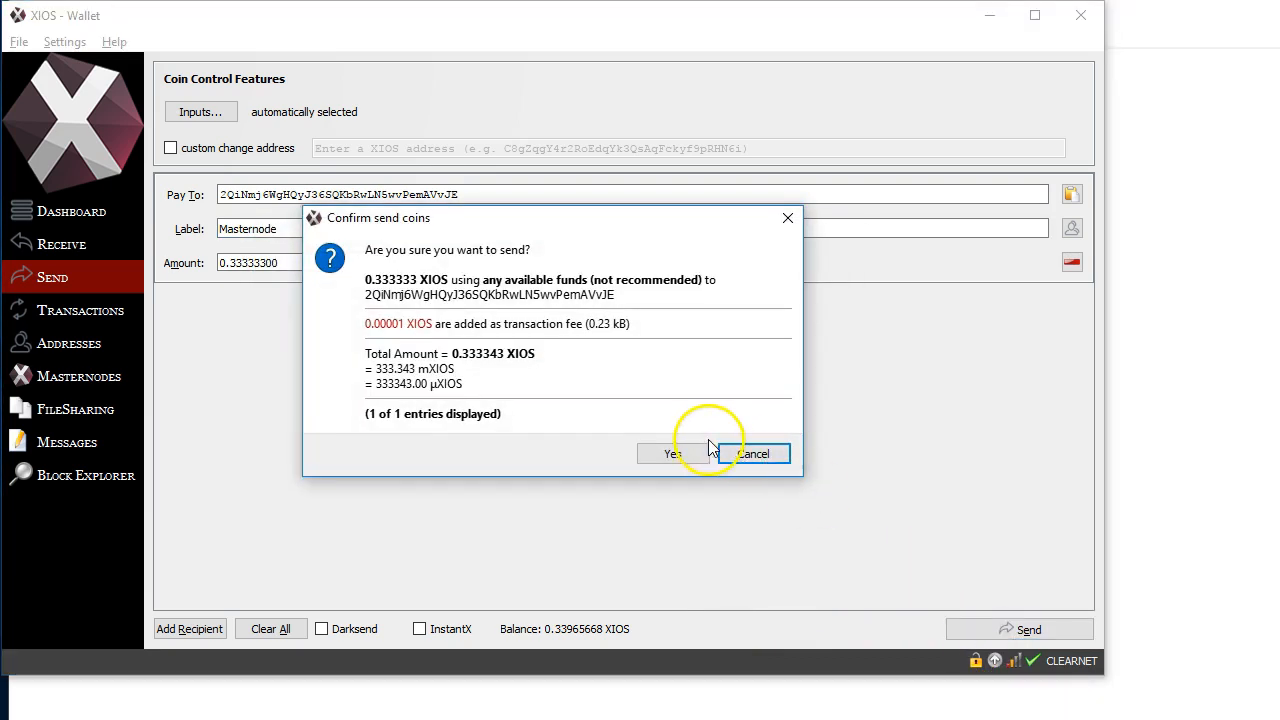
pyautogui.click(654, 455)
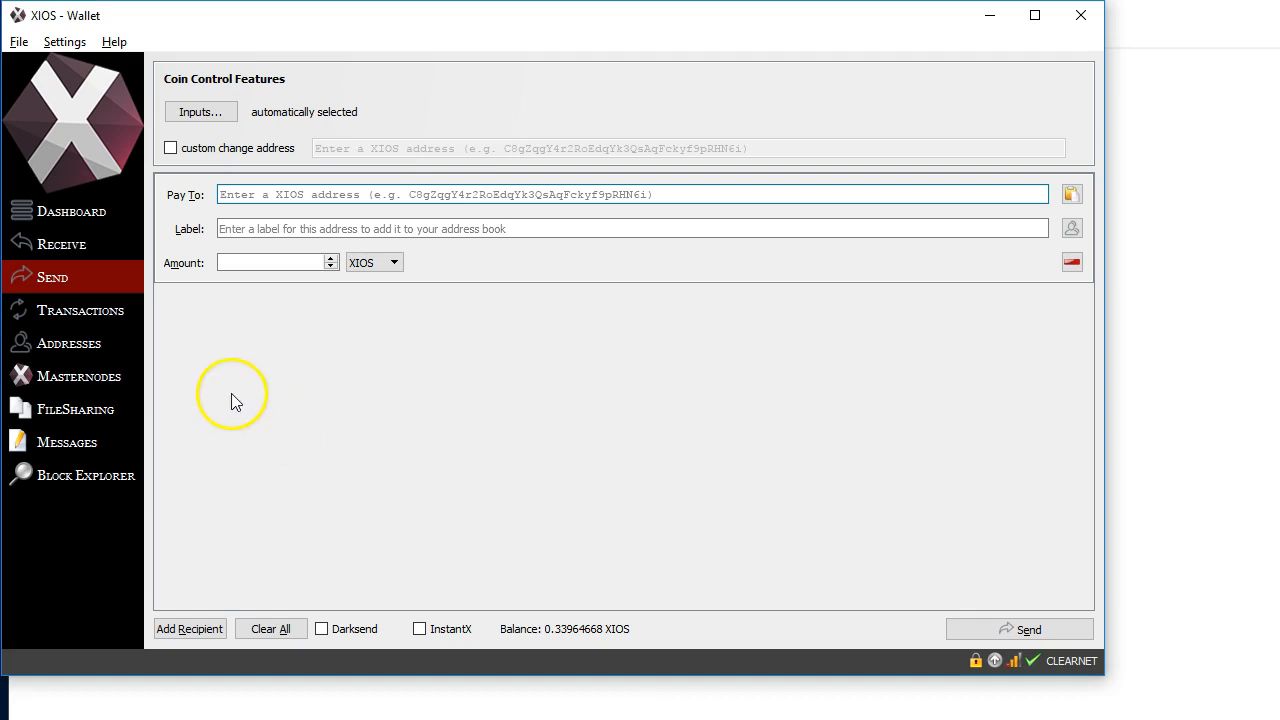
# View the details of the latest payment to yourself in the transaction list, highlight its transaction ID without the suffix, and close the details
pyautogui.click(92, 303)
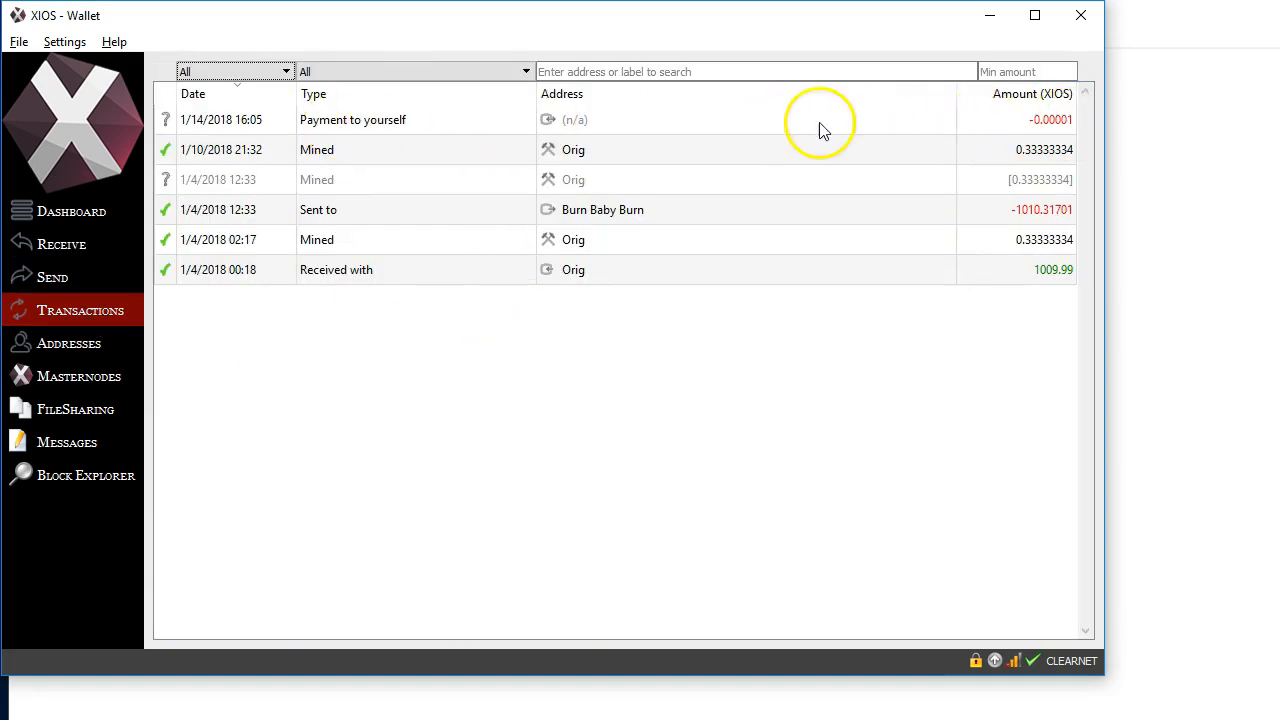
pyautogui.doubleClick(350, 121)
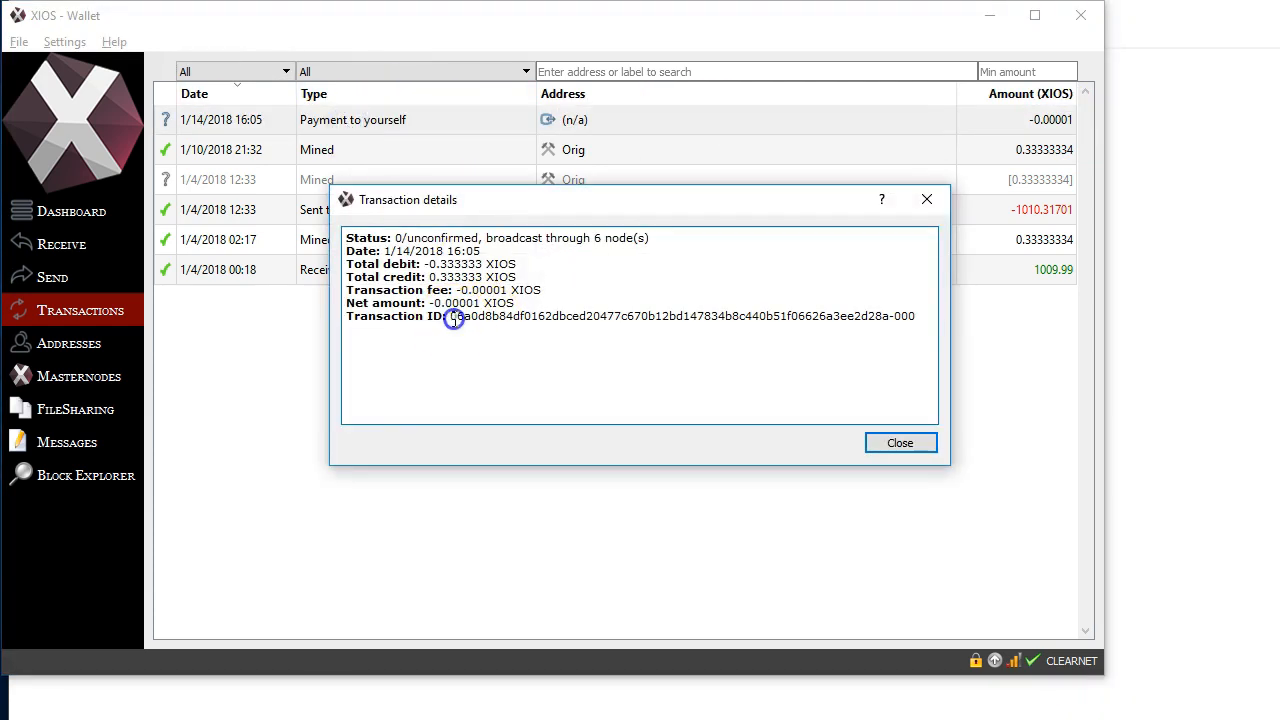
pyautogui.moveTo(447, 316); pyautogui.dragTo(888, 316)
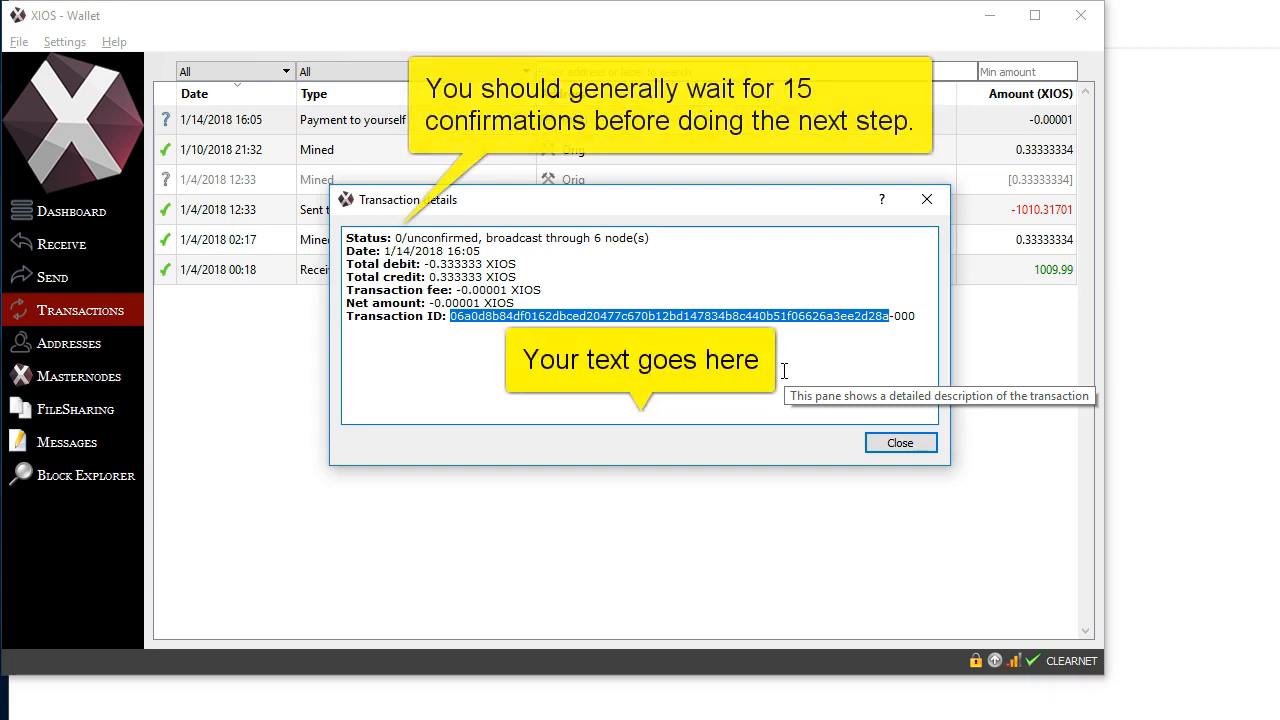
pyautogui.click(900, 444)
# Reopen the debug console and run the masternode outputs command
pyautogui.click(113, 42)
pyautogui.click(160, 66)
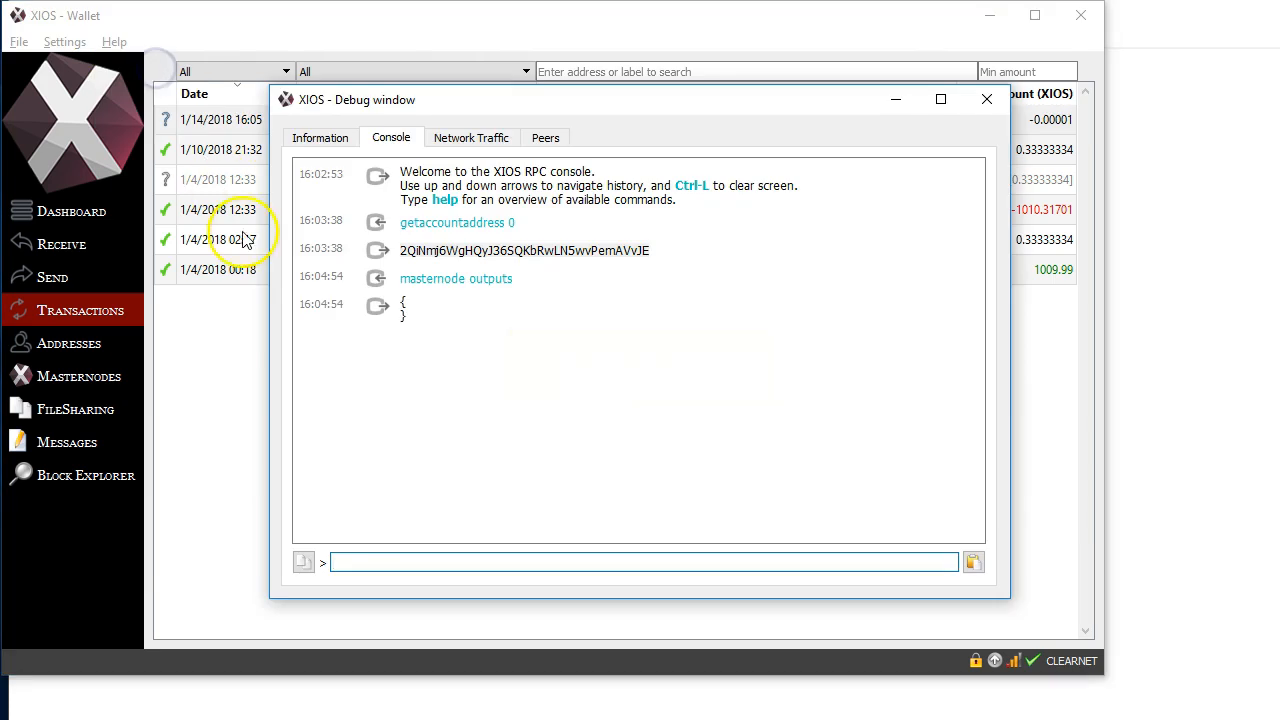
pyautogui.write('masternode')
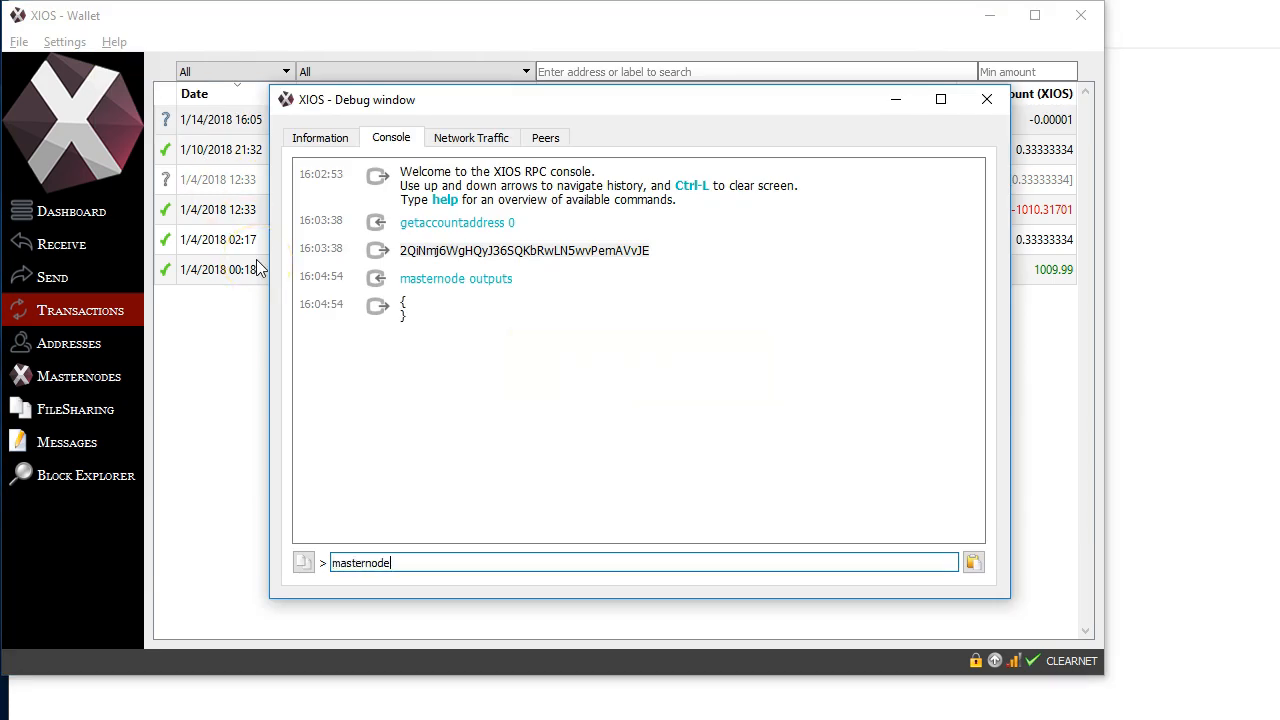
pyautogui.write(' outputs')
pyautogui.press('Return')
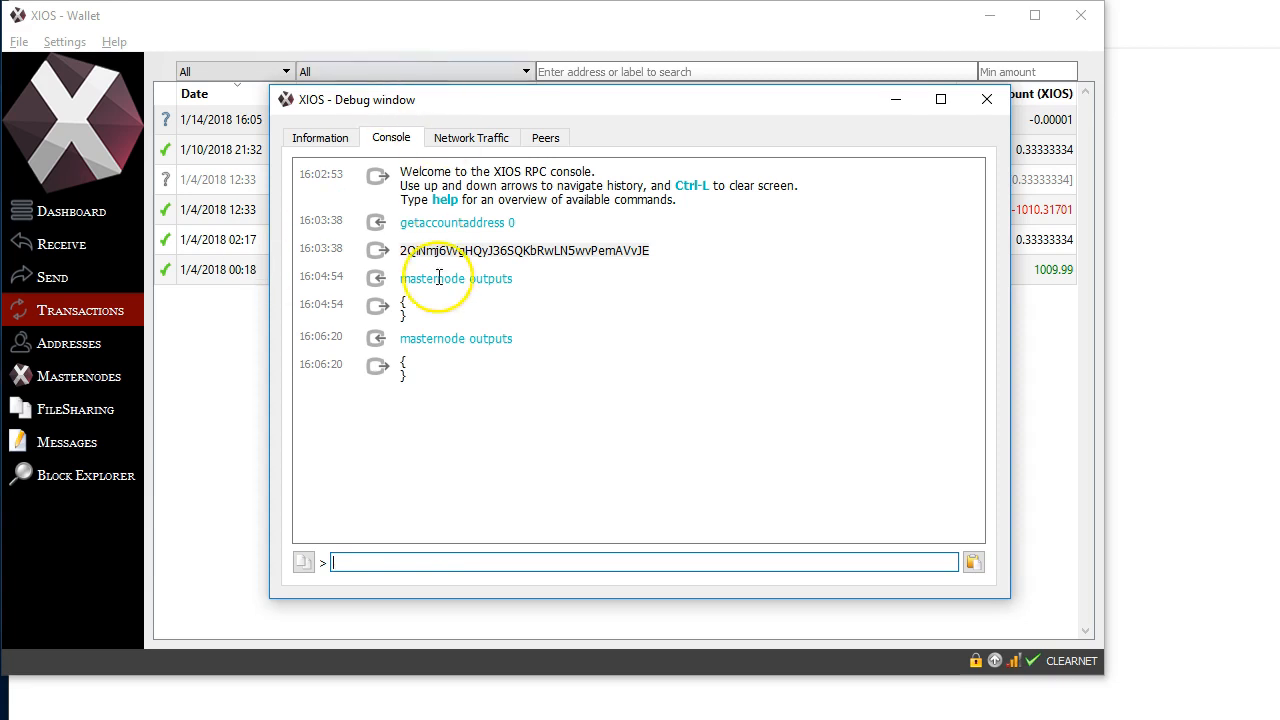
# Highlight the output of the latest masternode outputs command to examine where the transaction hash and index are listed
pyautogui.moveTo(403, 363); pyautogui.dragTo(515, 363)
pyautogui.click(449, 366)
pyautogui.moveTo(408, 354); pyautogui.dragTo(571, 366)
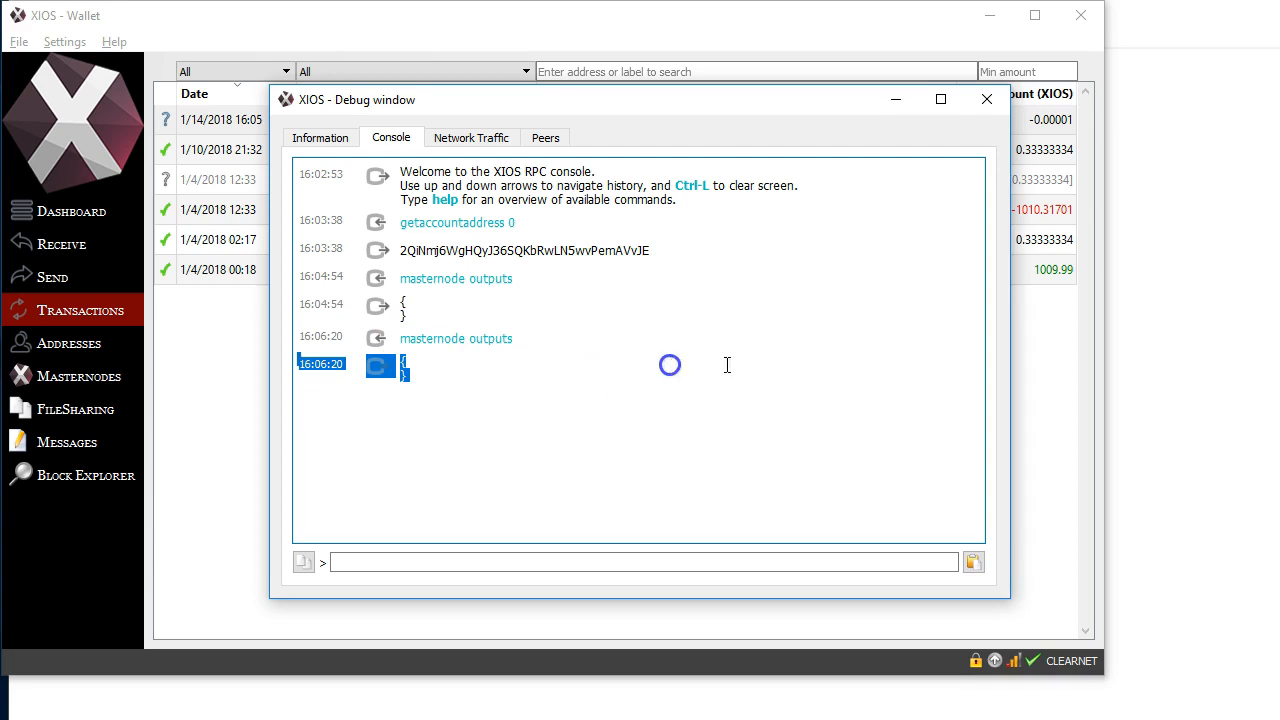
pyautogui.click(891, 366)
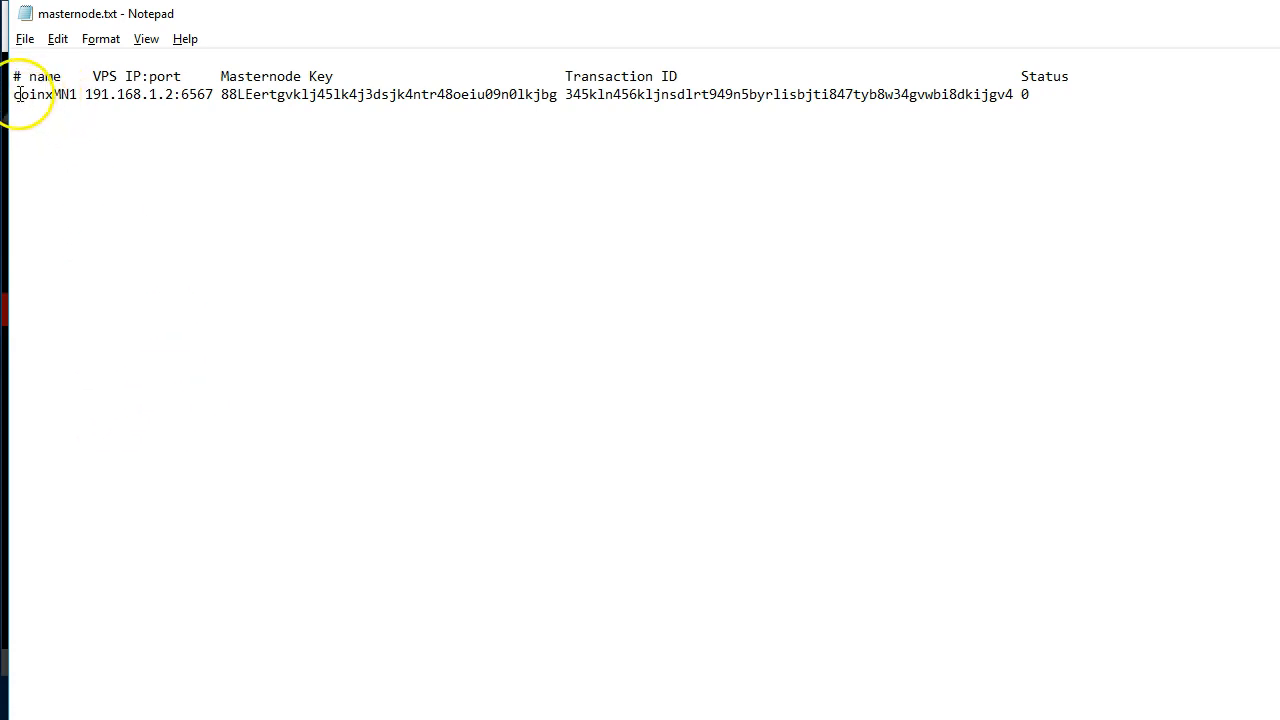
# Examine the masternode configuration line in masternode.txt, highlighting the name, VPS IP, port, masternode key and transaction ID in turn
pyautogui.moveTo(21, 95)
pyautogui.mouseDown()
pyautogui.moveTo(86, 104)
pyautogui.moveTo(40, 86)
pyautogui.moveTo(5, 96)
pyautogui.mouseUp()
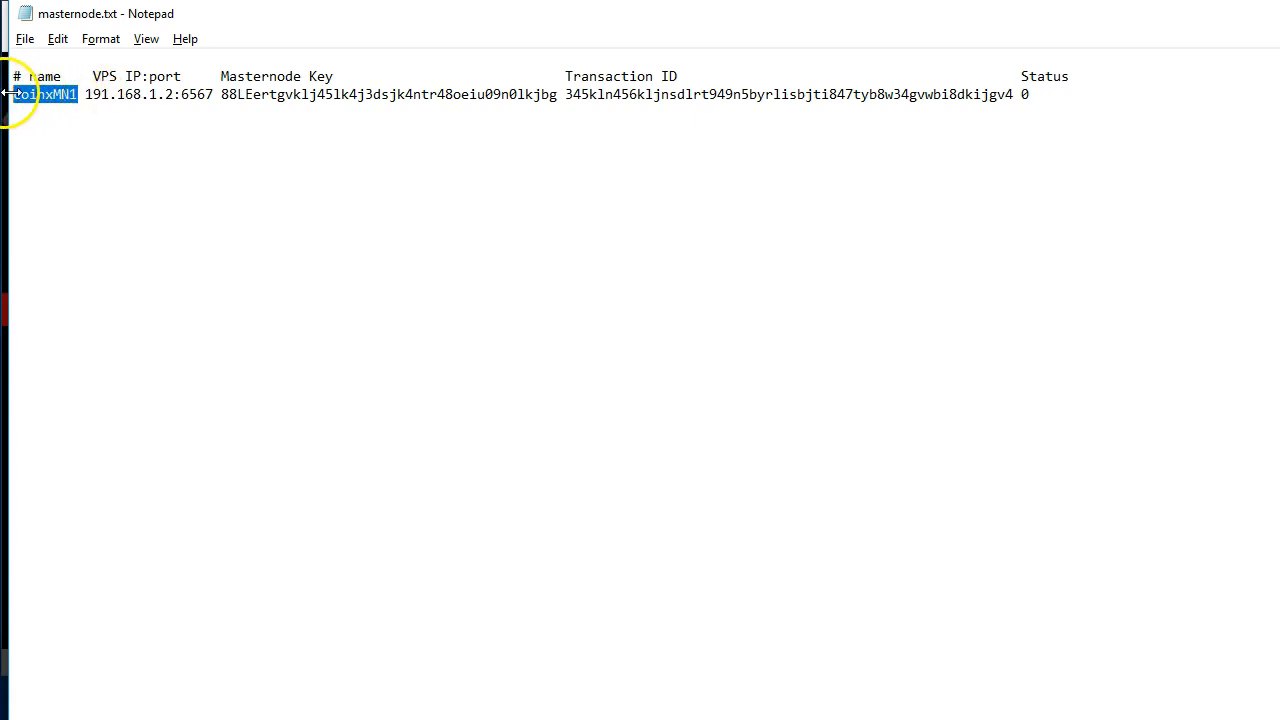
pyautogui.click(88, 96)
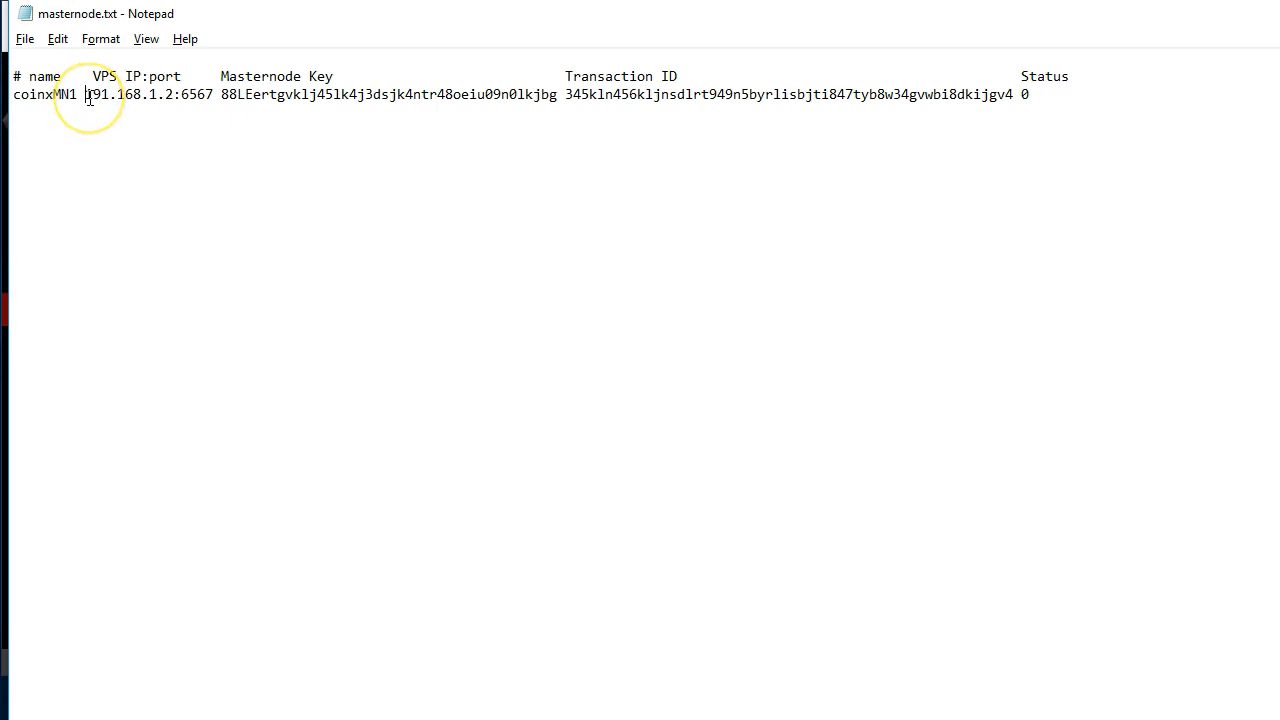
pyautogui.moveTo(90, 98); pyautogui.dragTo(186, 76)
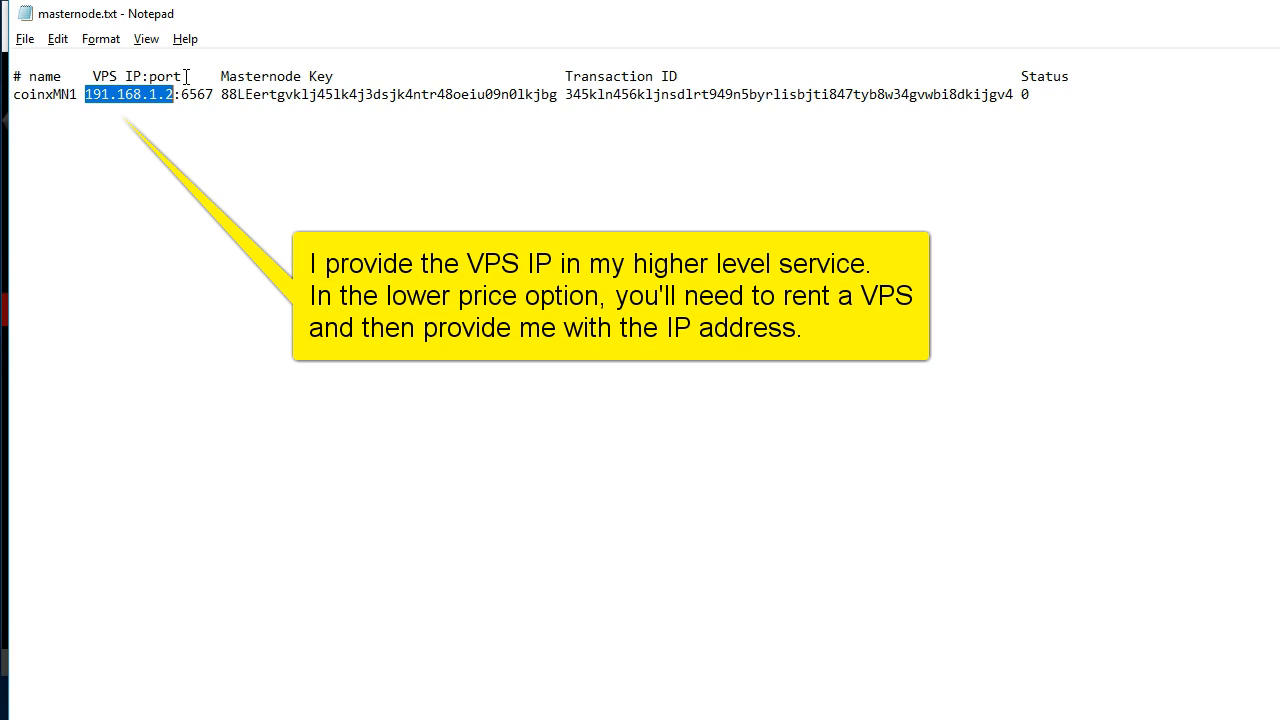
pyautogui.moveTo(181, 95); pyautogui.dragTo(214, 94)
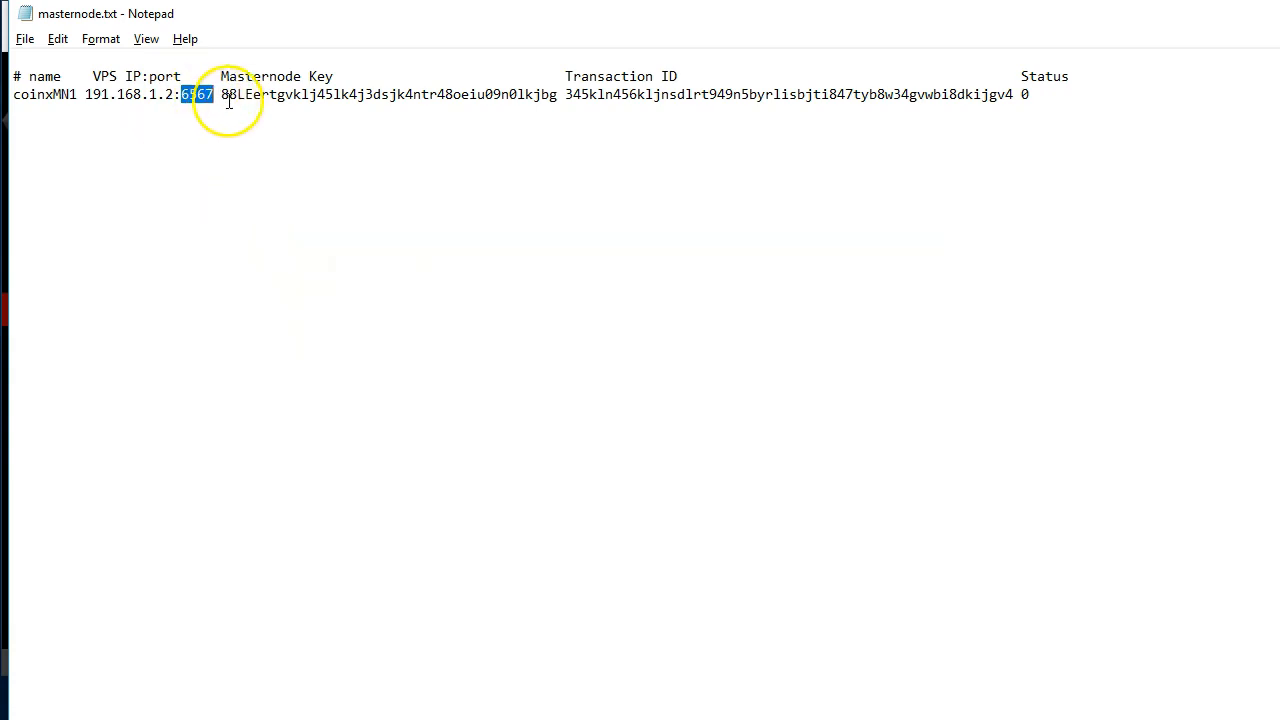
pyautogui.moveTo(219, 93); pyautogui.dragTo(1029, 94)
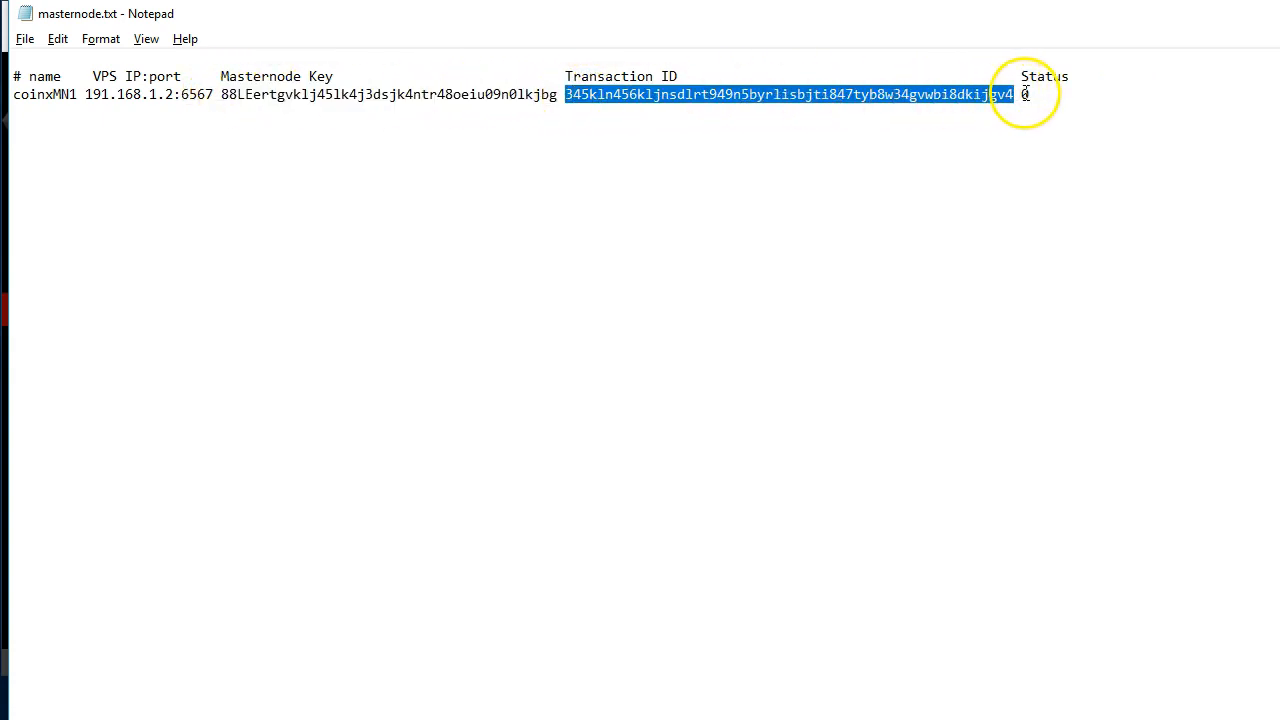
# Generate a masternode key with masternode genkey in the XIOS debug console and highlight the generated key
pyautogui.doubleClick(1036, 94)
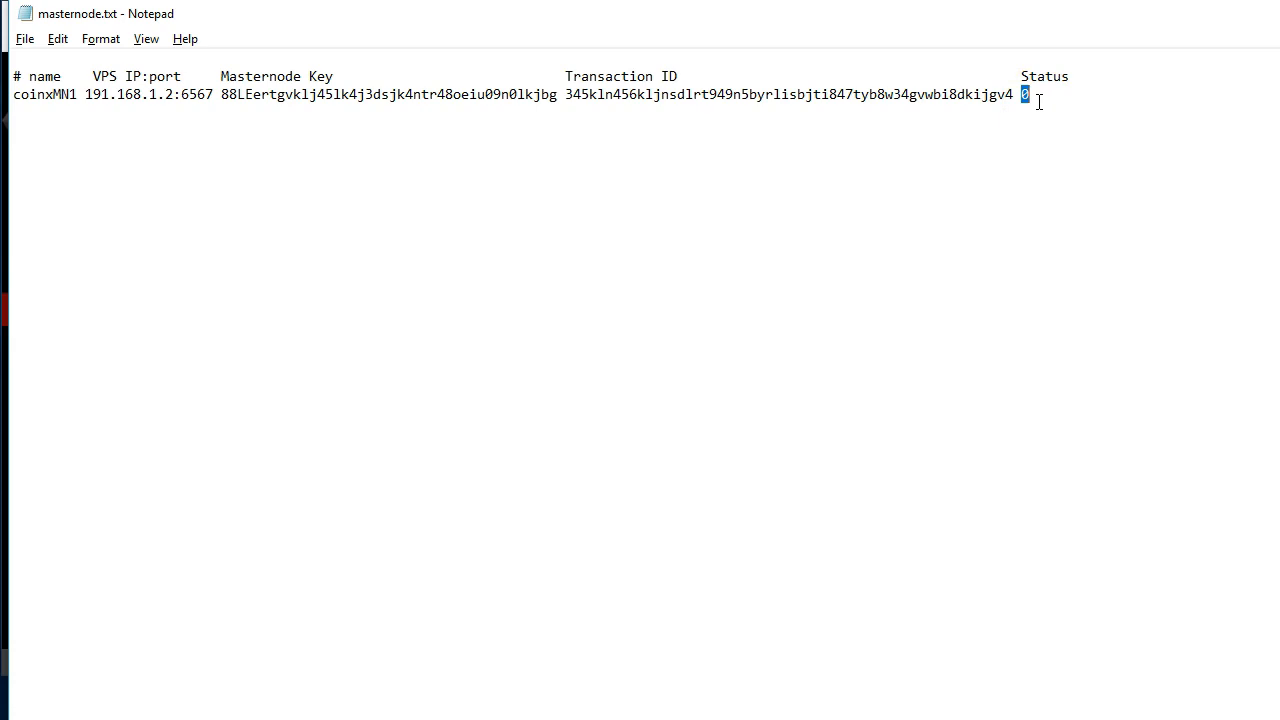
pyautogui.hotkey('alt', 'Tab')
pyautogui.click(478, 560)
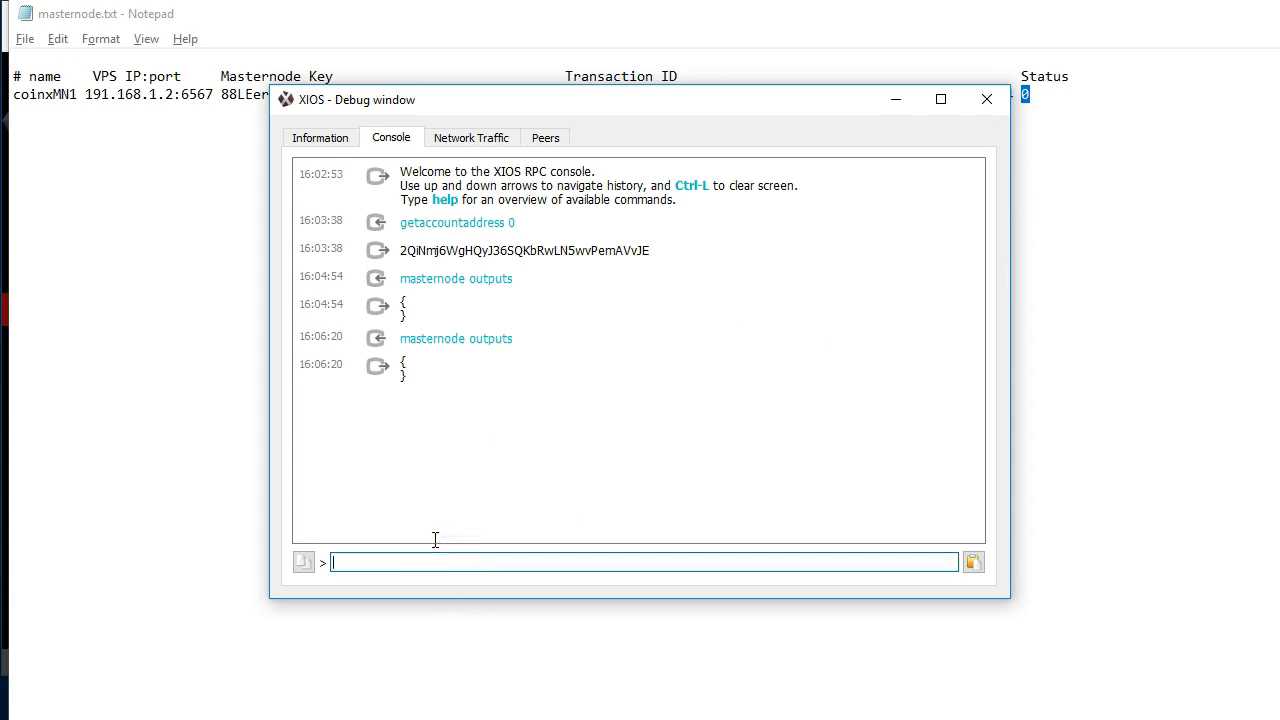
pyautogui.write('masternode genkey')
pyautogui.press('Return')
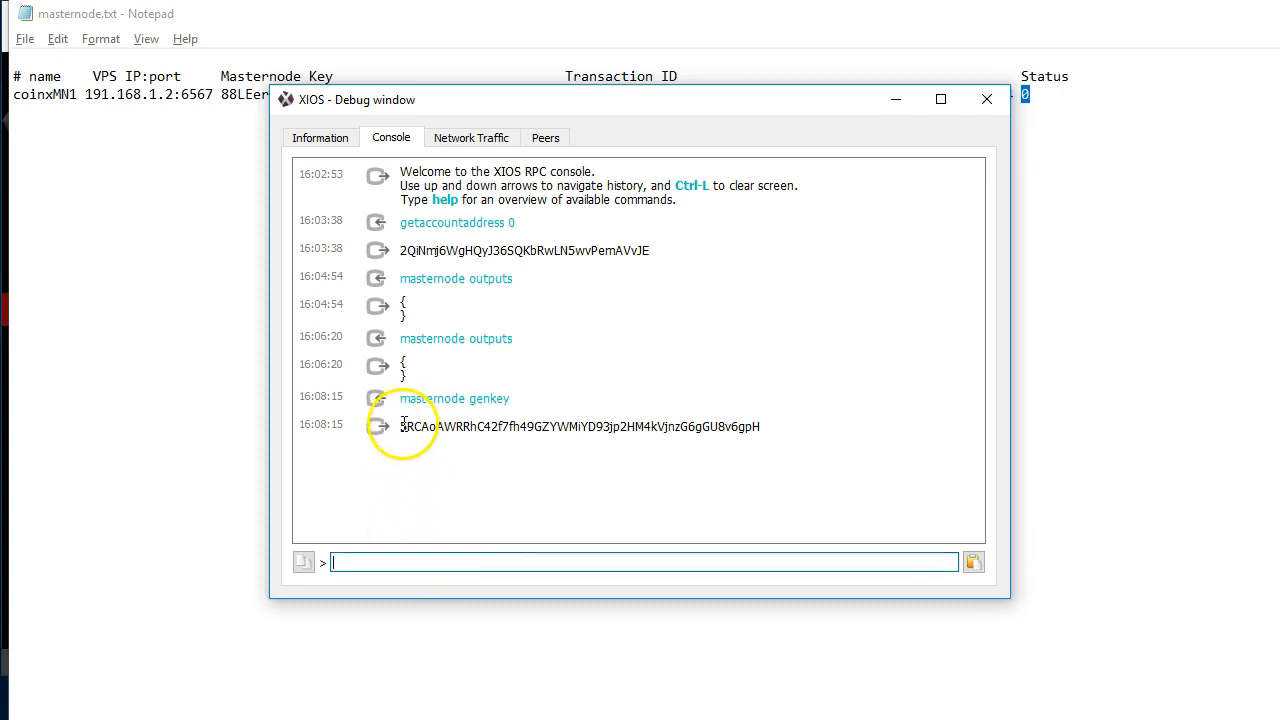
pyautogui.moveTo(402, 425); pyautogui.dragTo(737, 423)
pyautogui.doubleClick(757, 425)
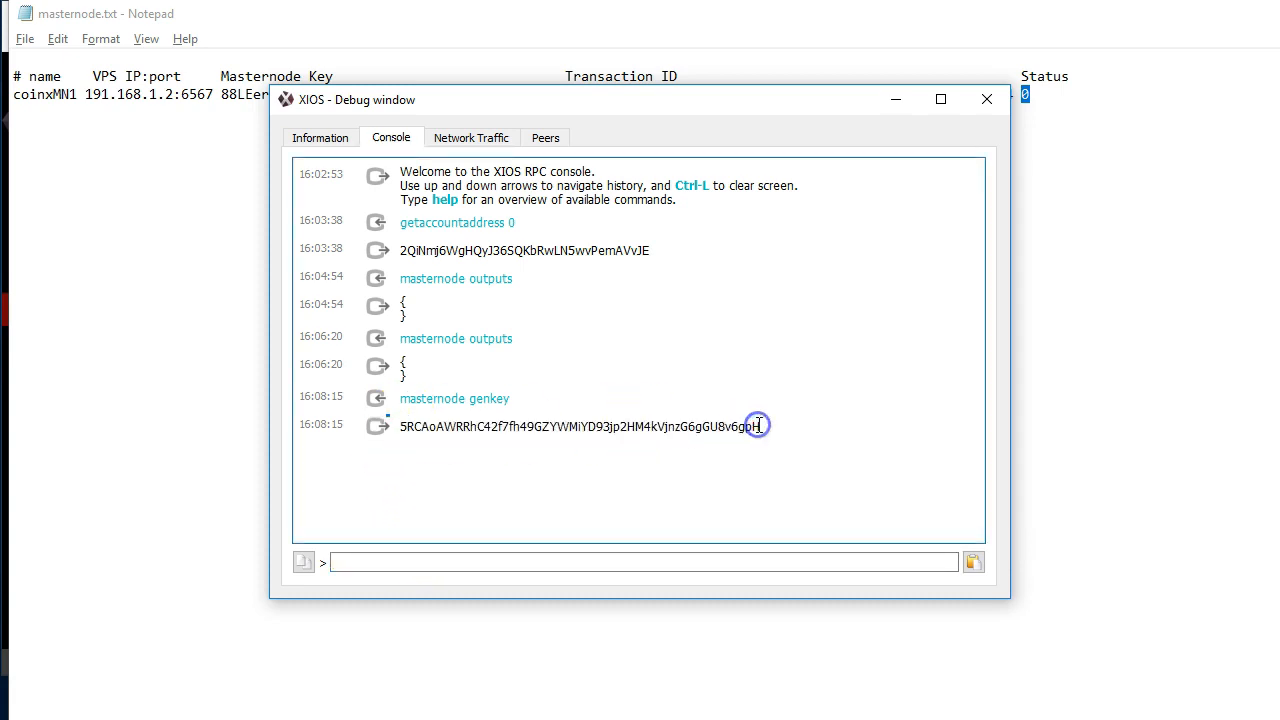
# Return to masternode.txt and examine the configuration line's masternode key, VPS IP with port, and transaction ID
pyautogui.click(81, 413)
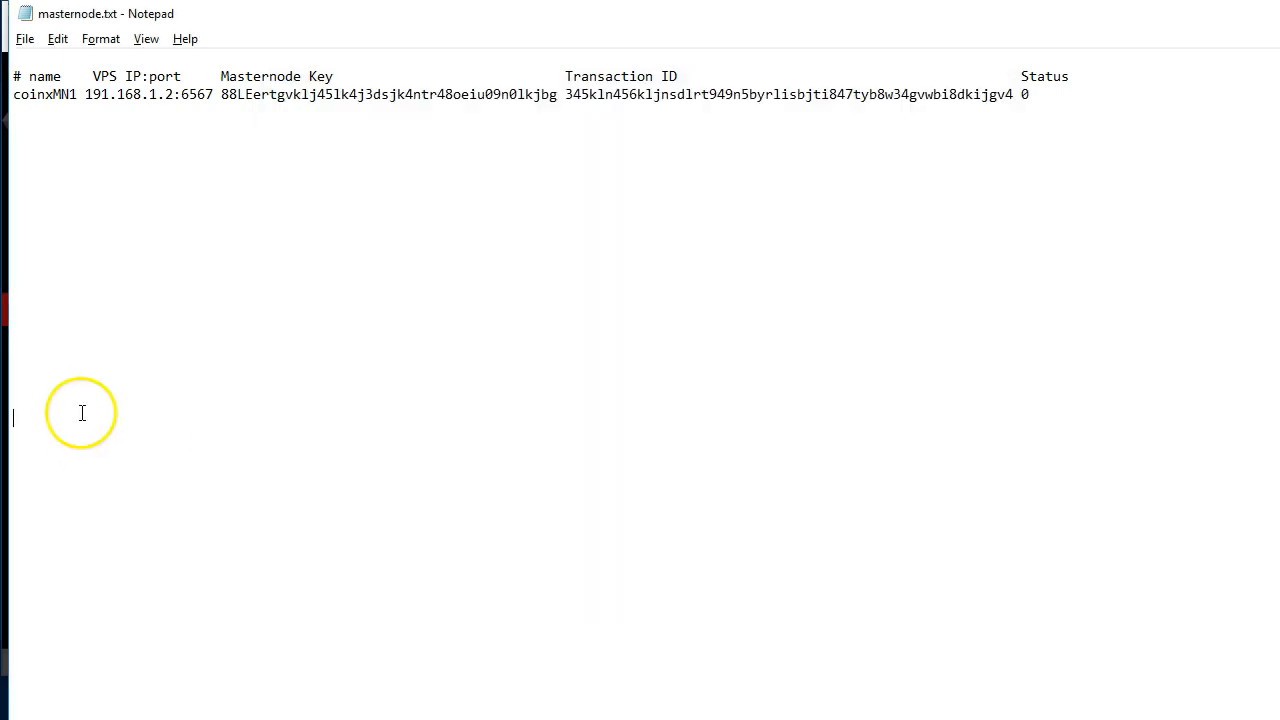
pyautogui.moveTo(228, 95); pyautogui.dragTo(553, 92)
pyautogui.click(557, 149)
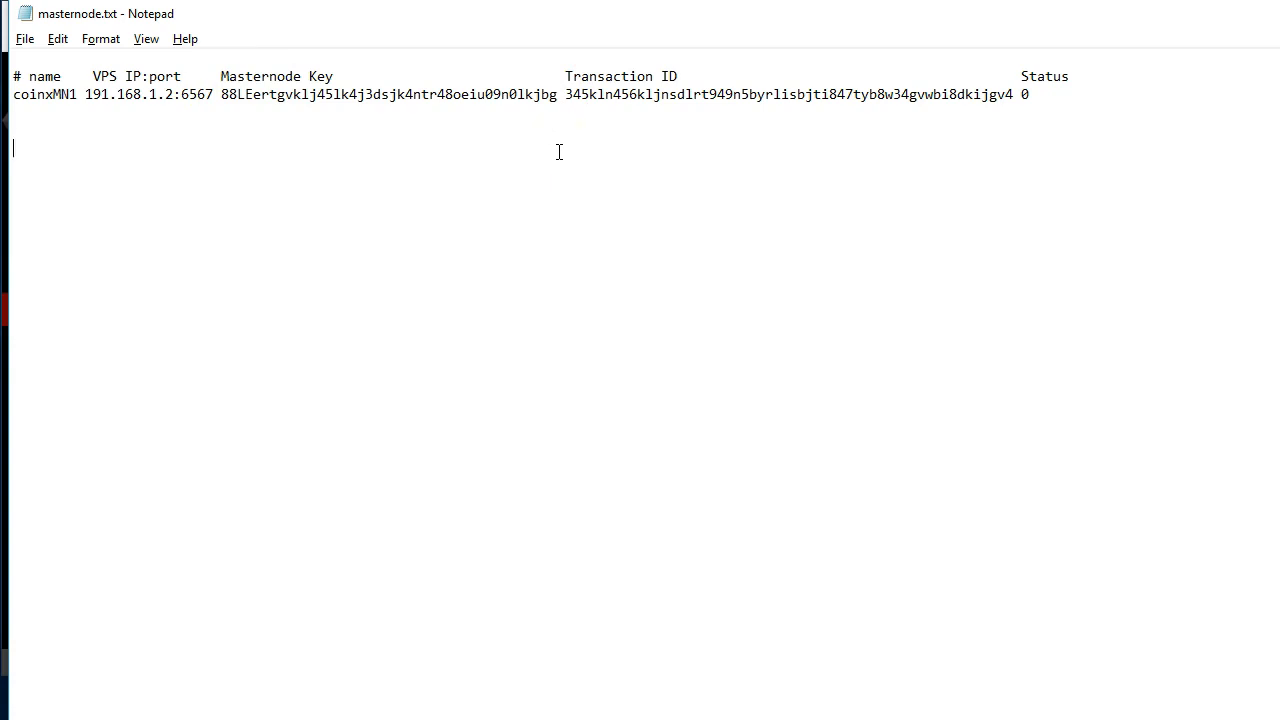
pyautogui.click(88, 92)
pyautogui.moveTo(90, 92); pyautogui.dragTo(215, 90)
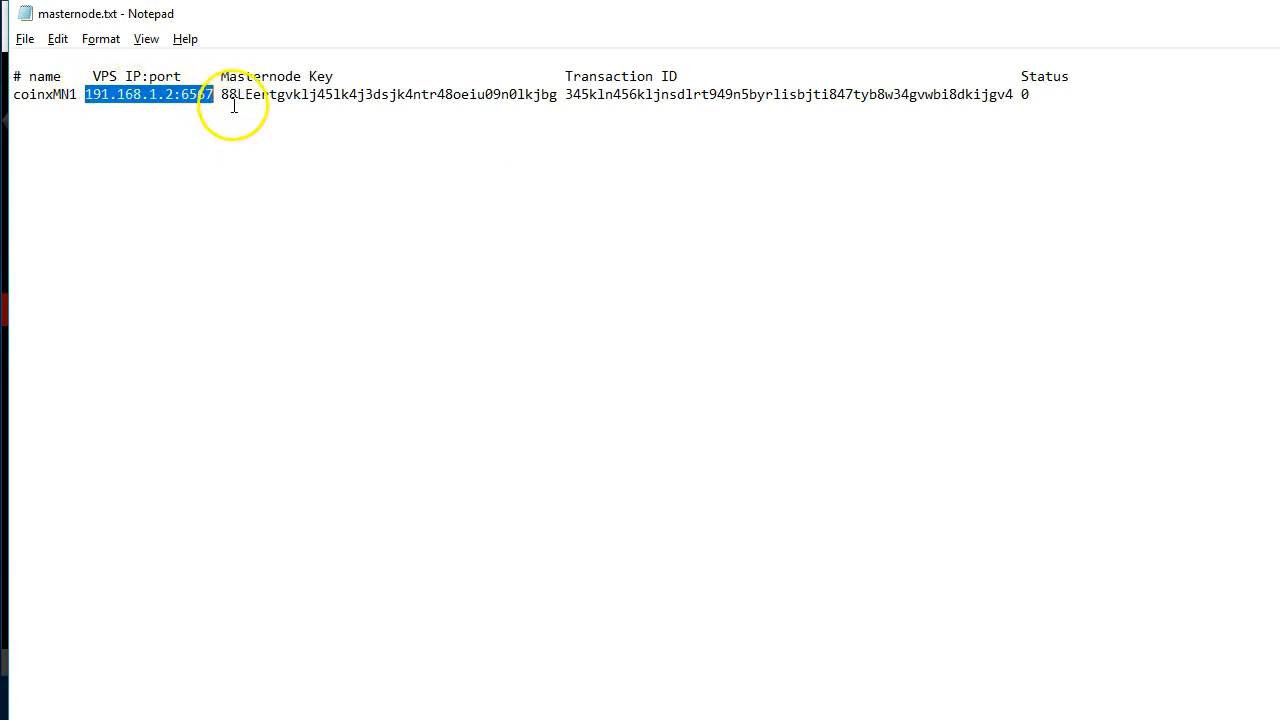
pyautogui.click(223, 90)
pyautogui.moveTo(225, 92); pyautogui.dragTo(1016, 92)
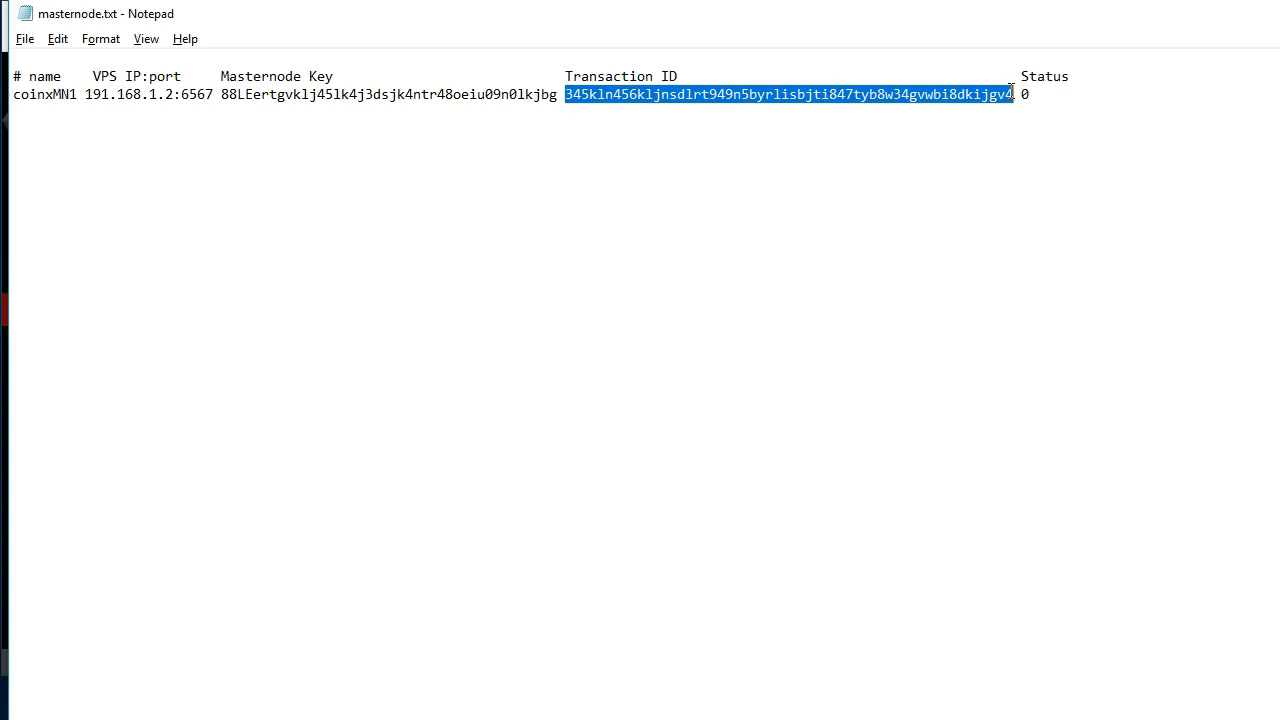
pyautogui.click(722, 127)
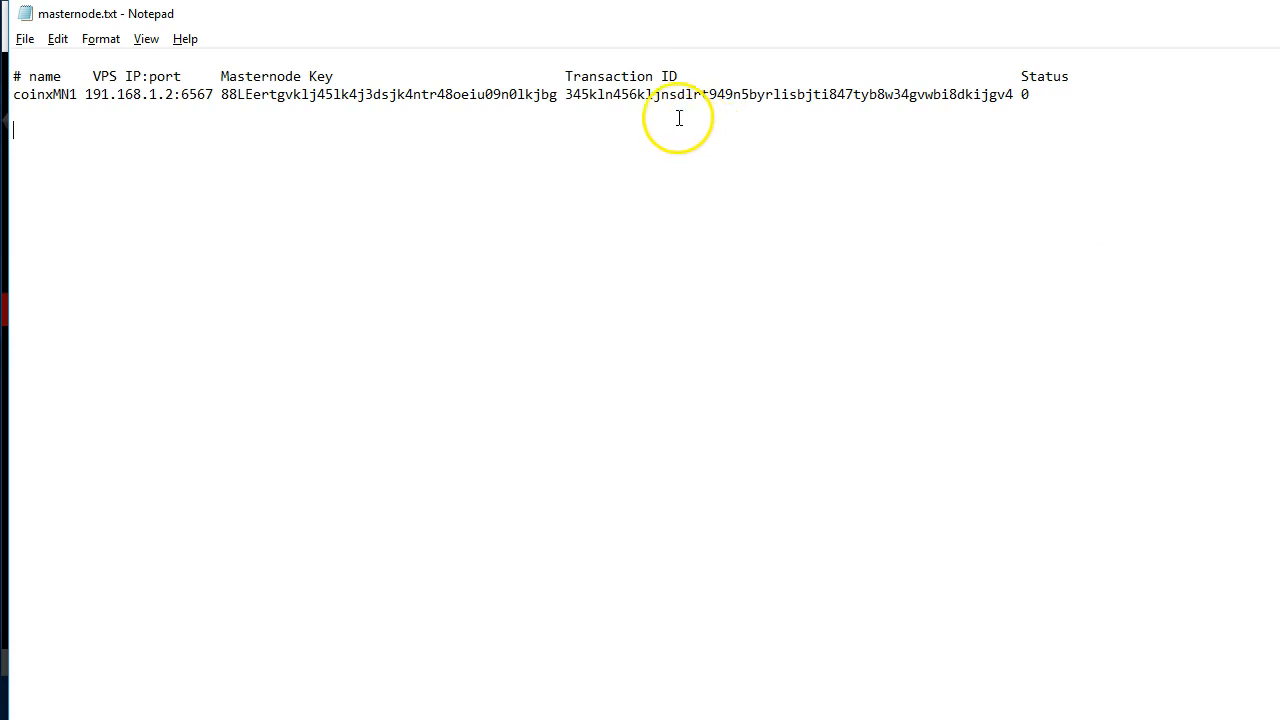
# Review the configuration line again, highlighting the transaction ID, the masternode key, the whole line, and the fields from the VPS IP onward
pyautogui.moveTo(567, 97); pyautogui.dragTo(1016, 95)
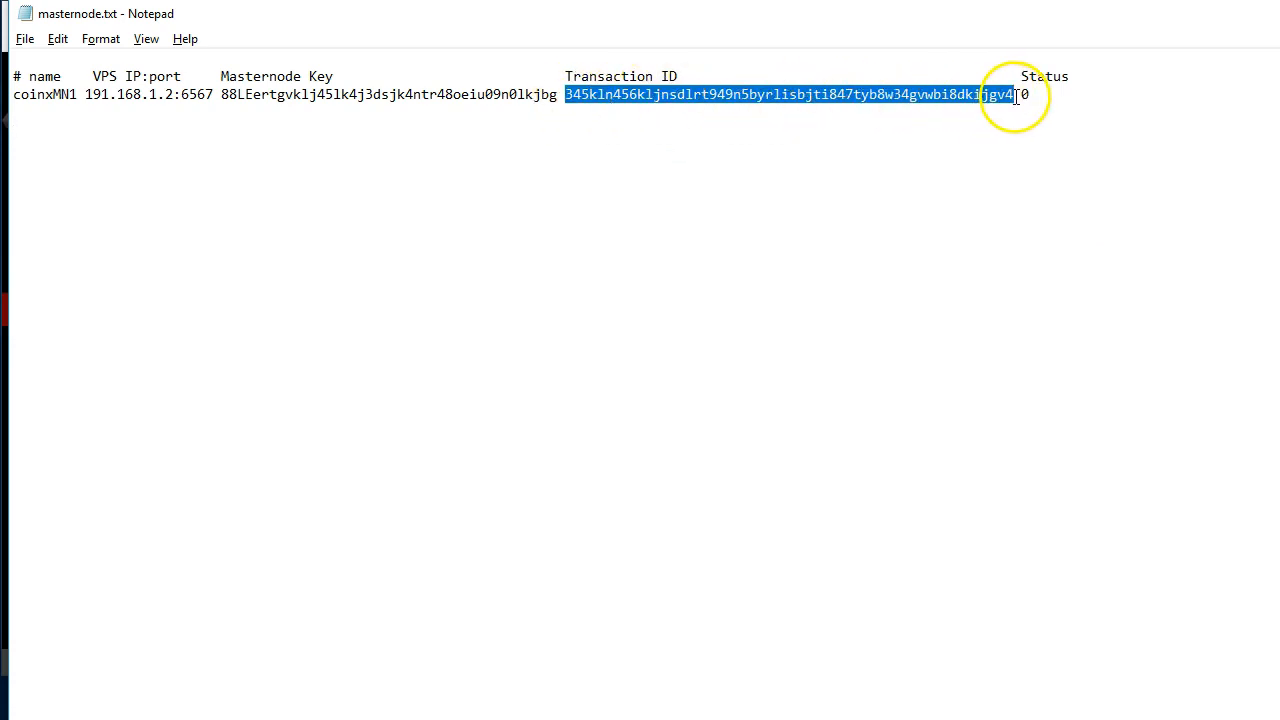
pyautogui.click(969, 149)
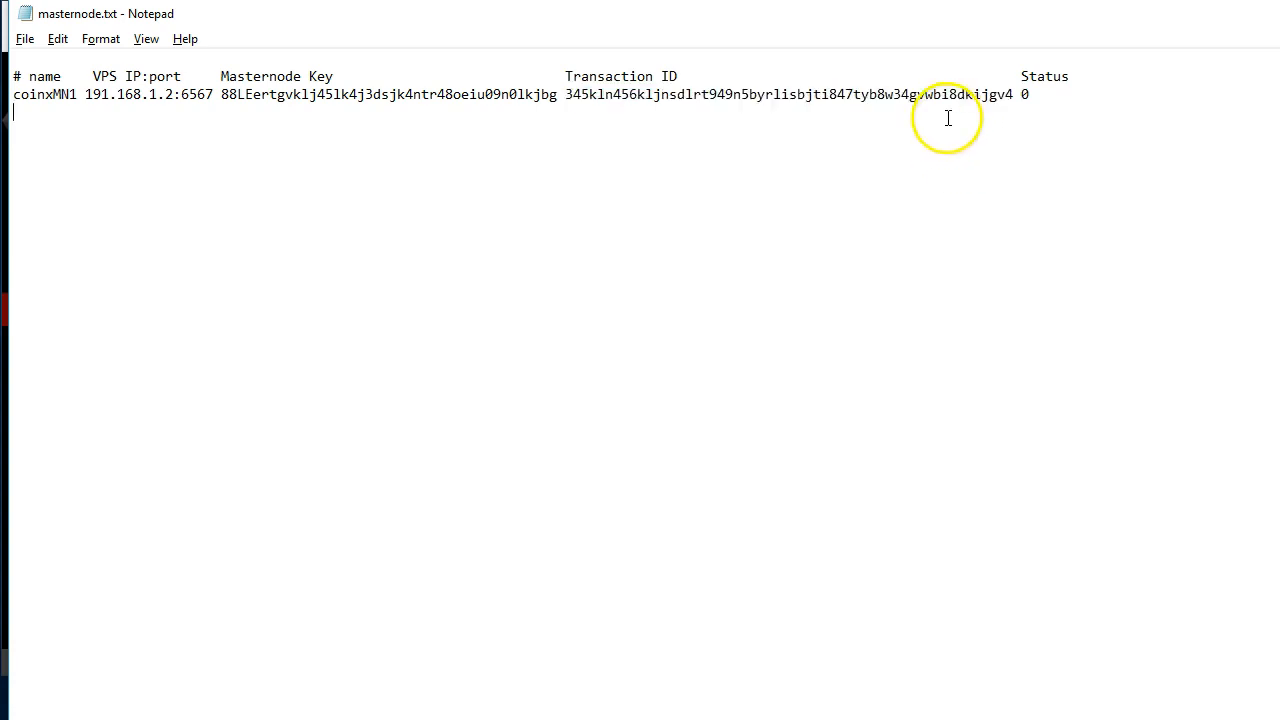
pyautogui.moveTo(220, 94); pyautogui.dragTo(557, 95)
pyautogui.click(560, 183)
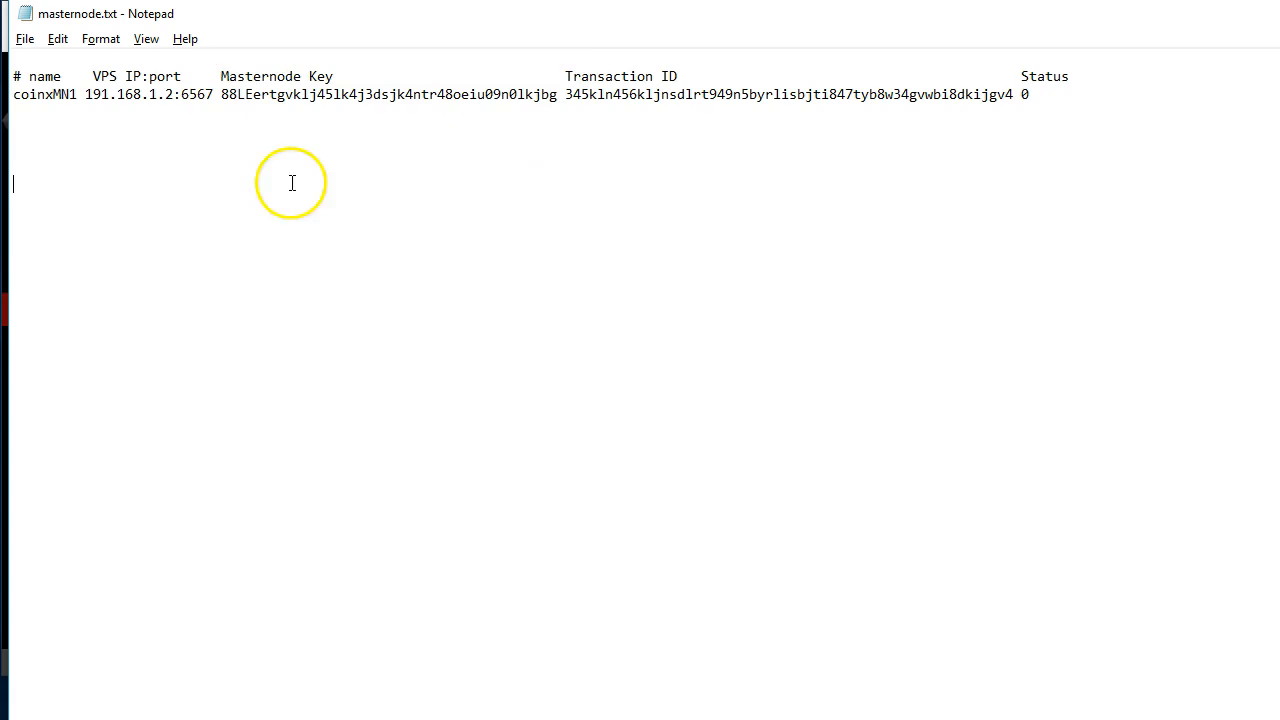
pyautogui.moveTo(22, 94); pyautogui.dragTo(1080, 97)
pyautogui.click(1167, 193)
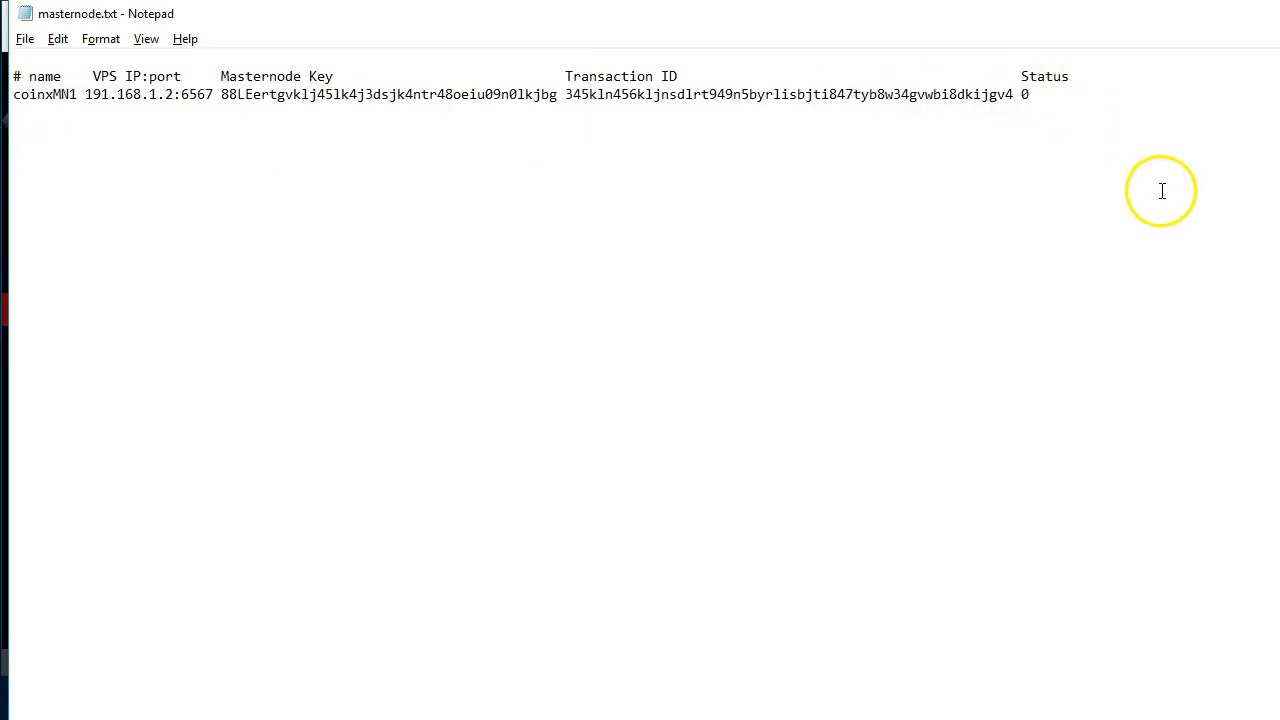
pyautogui.click(86, 94)
pyautogui.moveTo(86, 94); pyautogui.dragTo(903, 94)
pyautogui.click(266, 163)
pyautogui.click(567, 94)
pyautogui.click(922, 94)
# Examine the records section at the start of masternode.txt, highlighting the collateral address and the collateral transaction ID
pyautogui.hotkey('ctrl', 'Home')
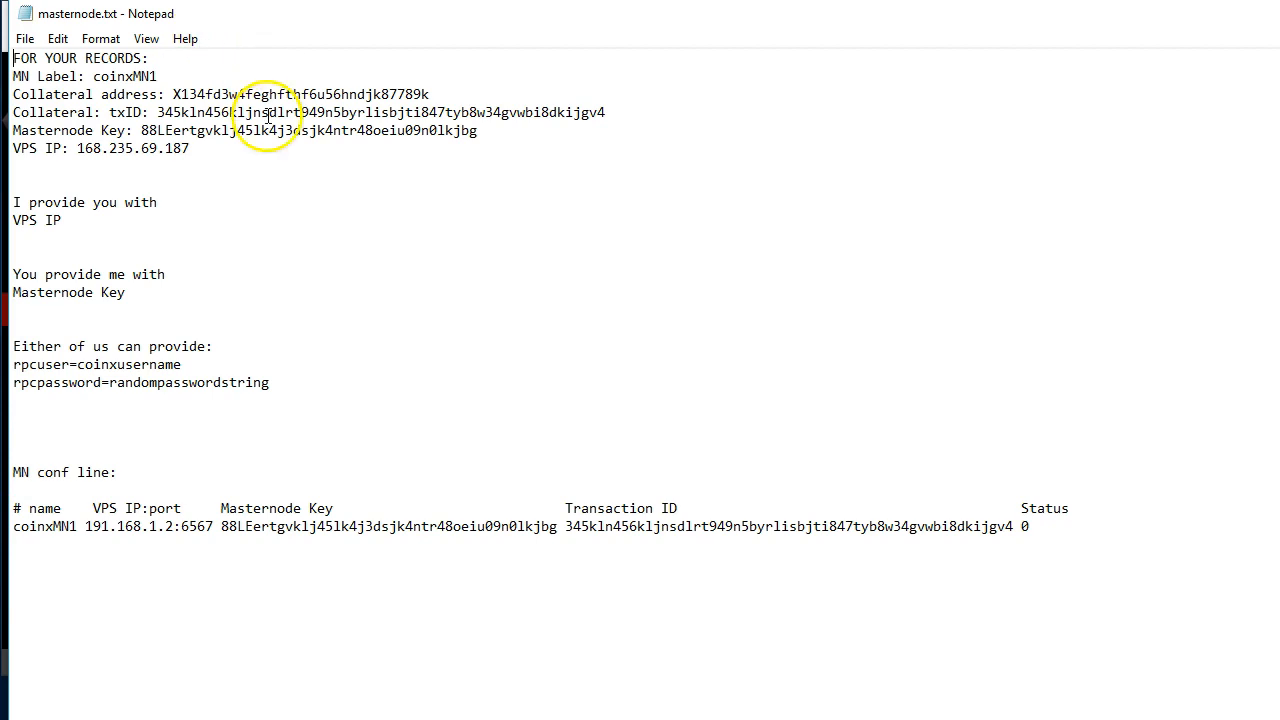
pyautogui.moveTo(239, 154); pyautogui.dragTo(180, 76)
pyautogui.click(306, 149)
pyautogui.click(88, 75)
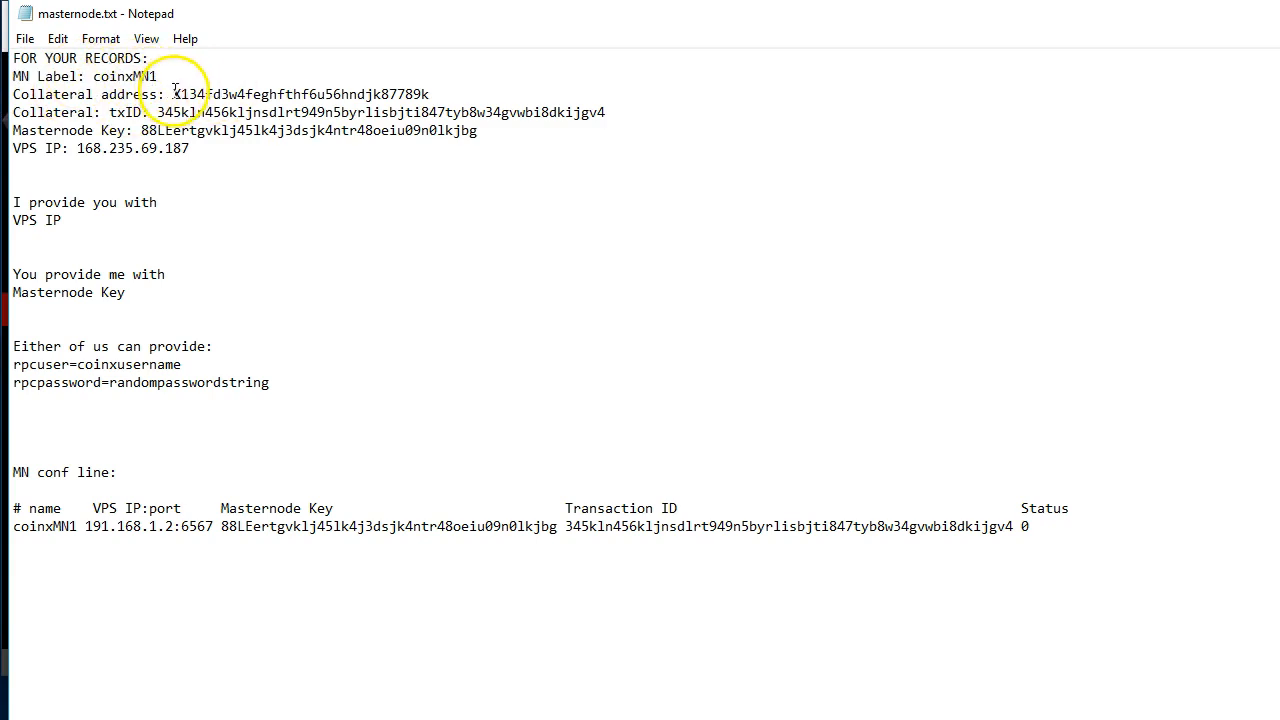
pyautogui.moveTo(172, 94); pyautogui.dragTo(447, 93)
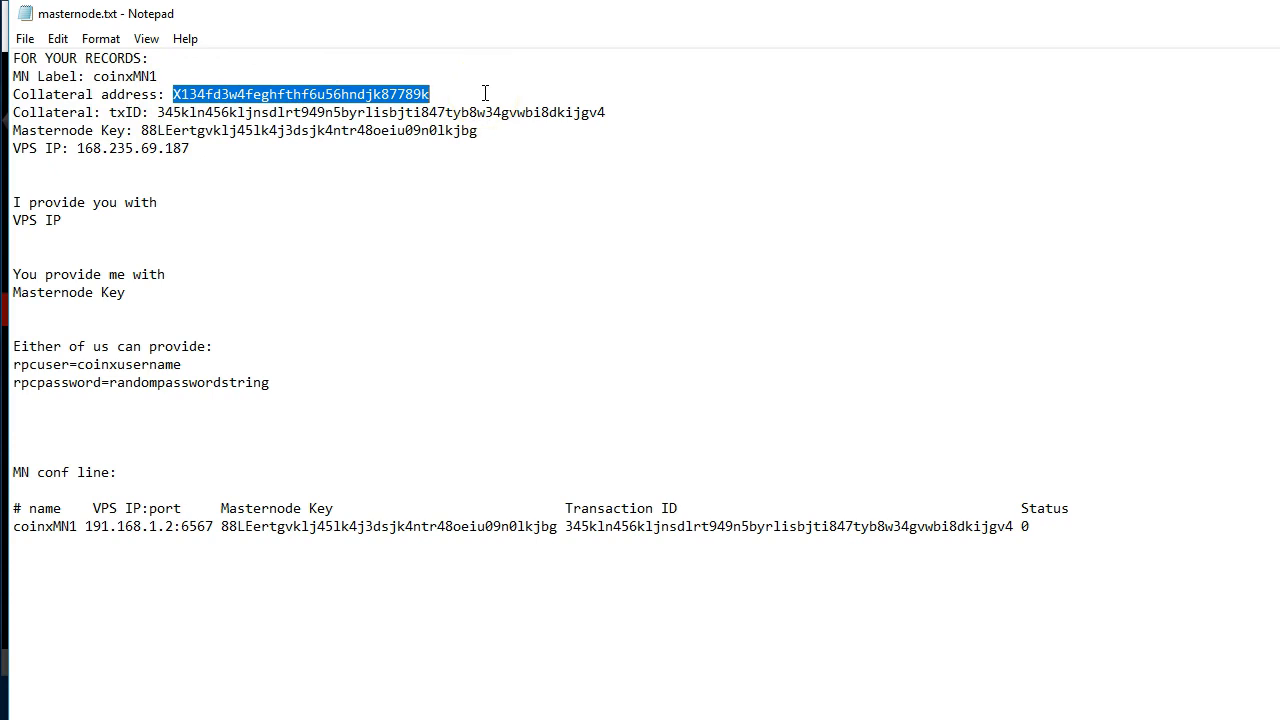
pyautogui.click(160, 114)
pyautogui.moveTo(160, 114); pyautogui.dragTo(608, 114)
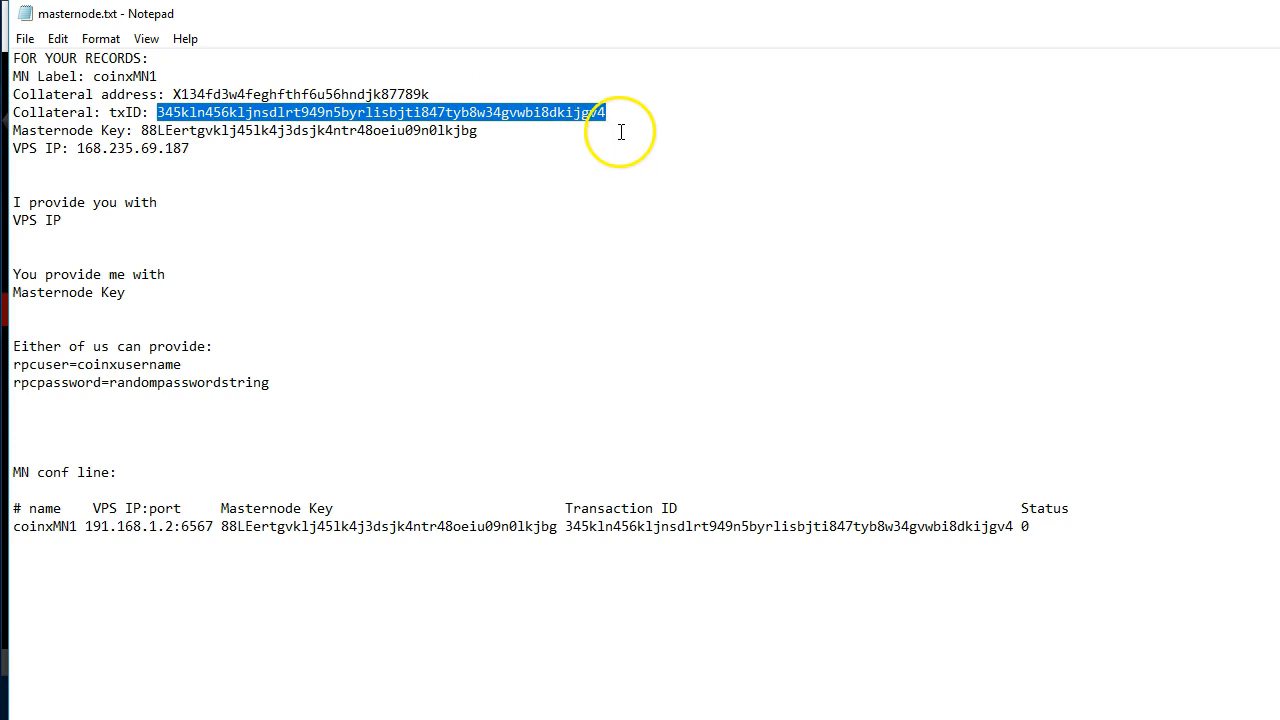
# Try appending 0 after the collateral transaction ID in the records section
pyautogui.click(625, 112)
pyautogui.write('0')
pyautogui.press('BackSpace')
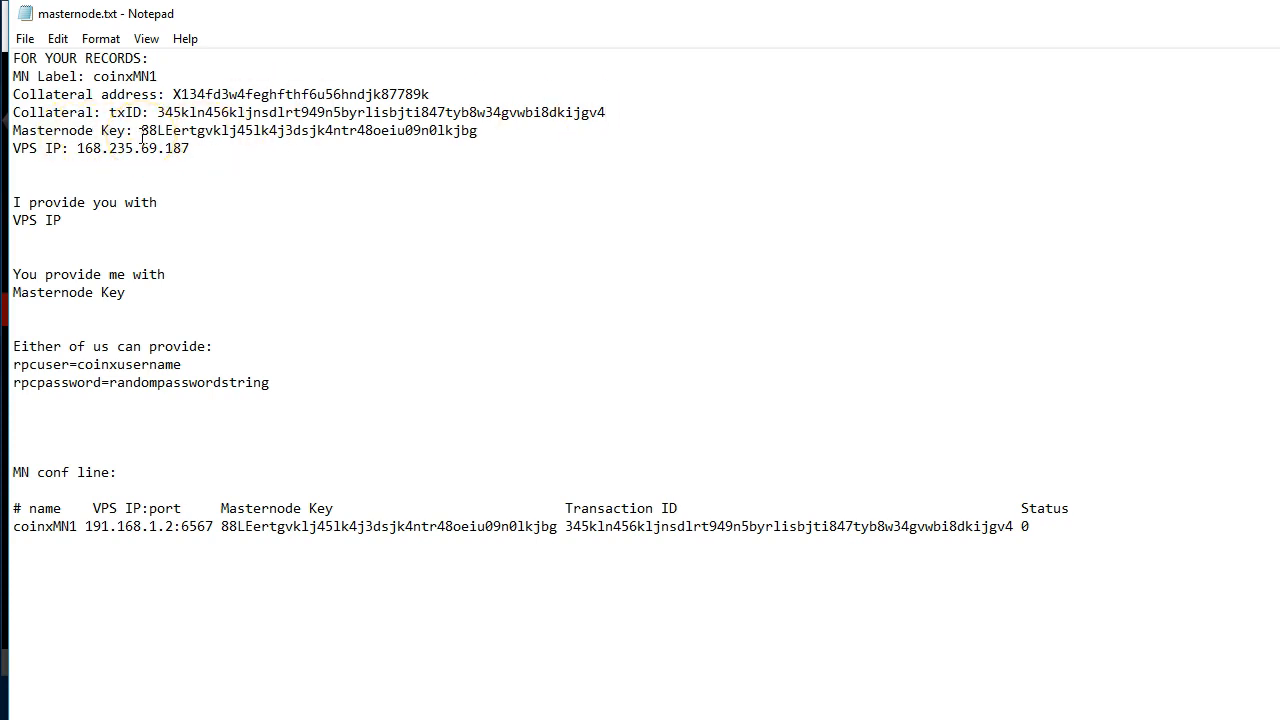
# Review the masternode key and VPS IP records, and append port :8944 to the VPS IP
pyautogui.moveTo(140, 131); pyautogui.dragTo(520, 134)
pyautogui.click(323, 190)
pyautogui.moveTo(13, 149); pyautogui.dragTo(203, 150)
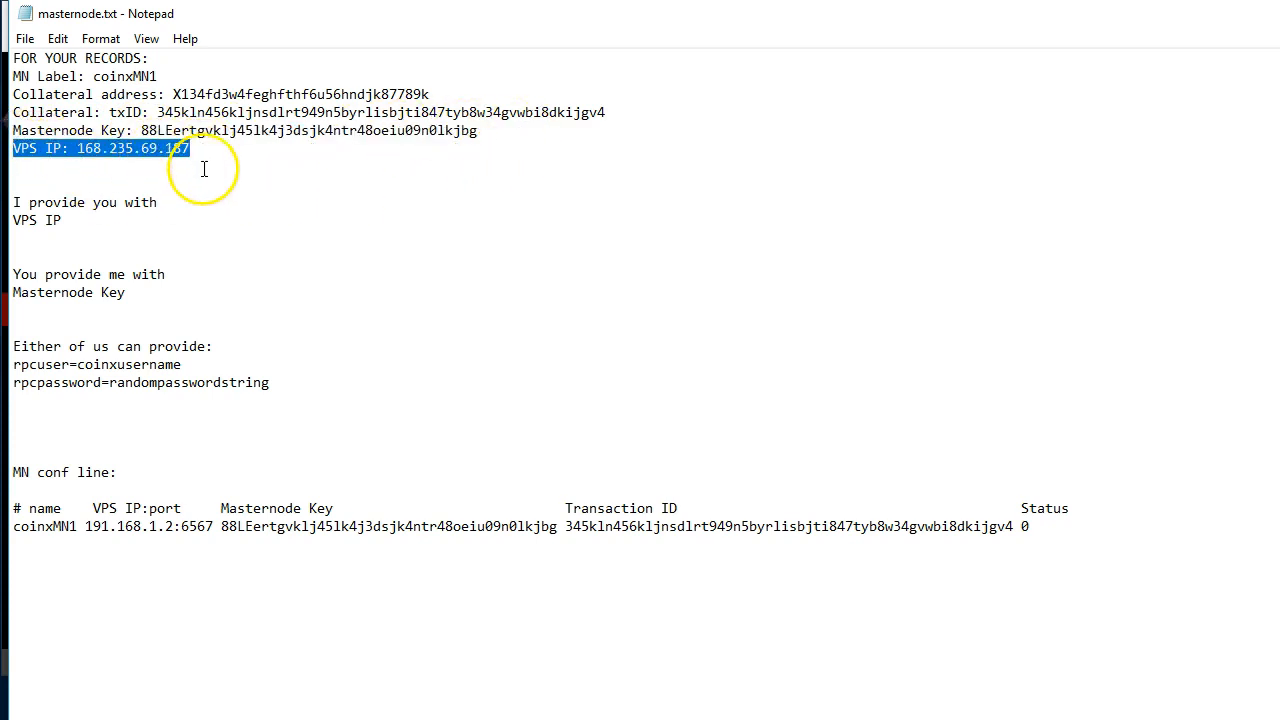
pyautogui.click(203, 150)
pyautogui.write(':')
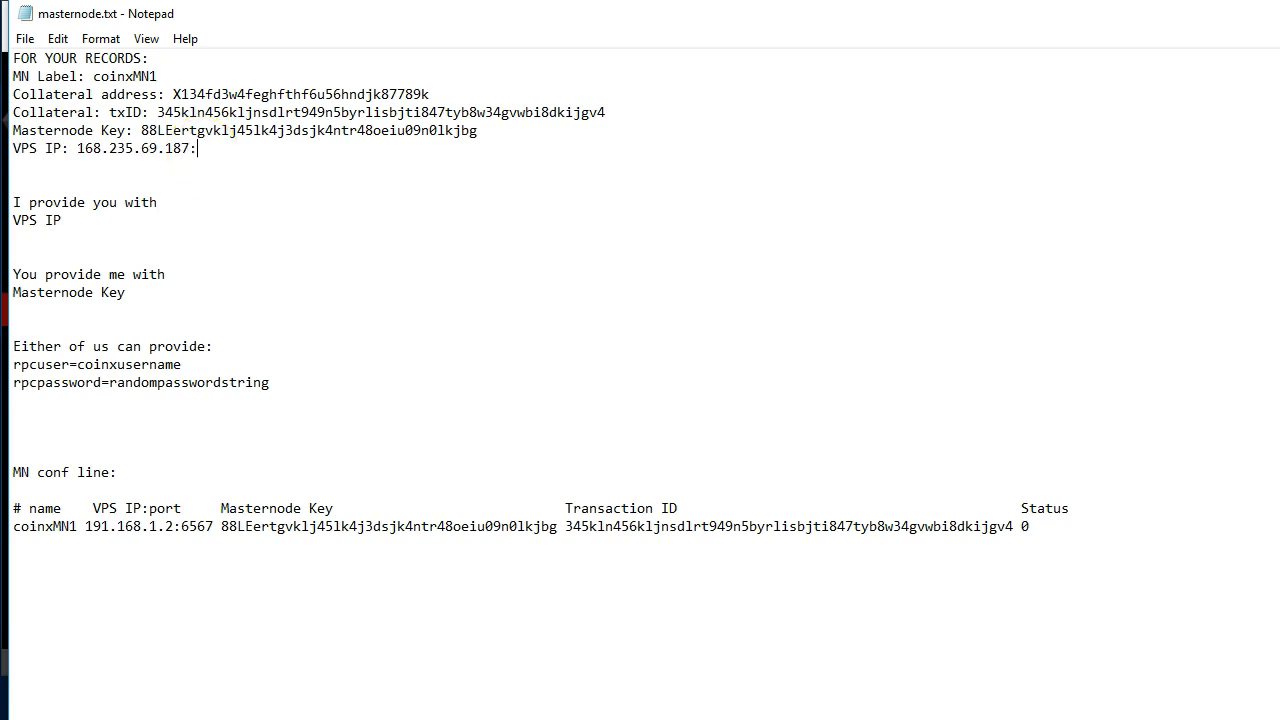
pyautogui.write('894/')
pyautogui.press('BackSpace')
pyautogui.write('4')
# Examine the remaining notes, highlighting the VPS IP section, the masternode key entry, the RPC credentials and the masternode configuration line in turn
pyautogui.hotkey('shift', 'Down')
pyautogui.hotkey('shift', 'Down')
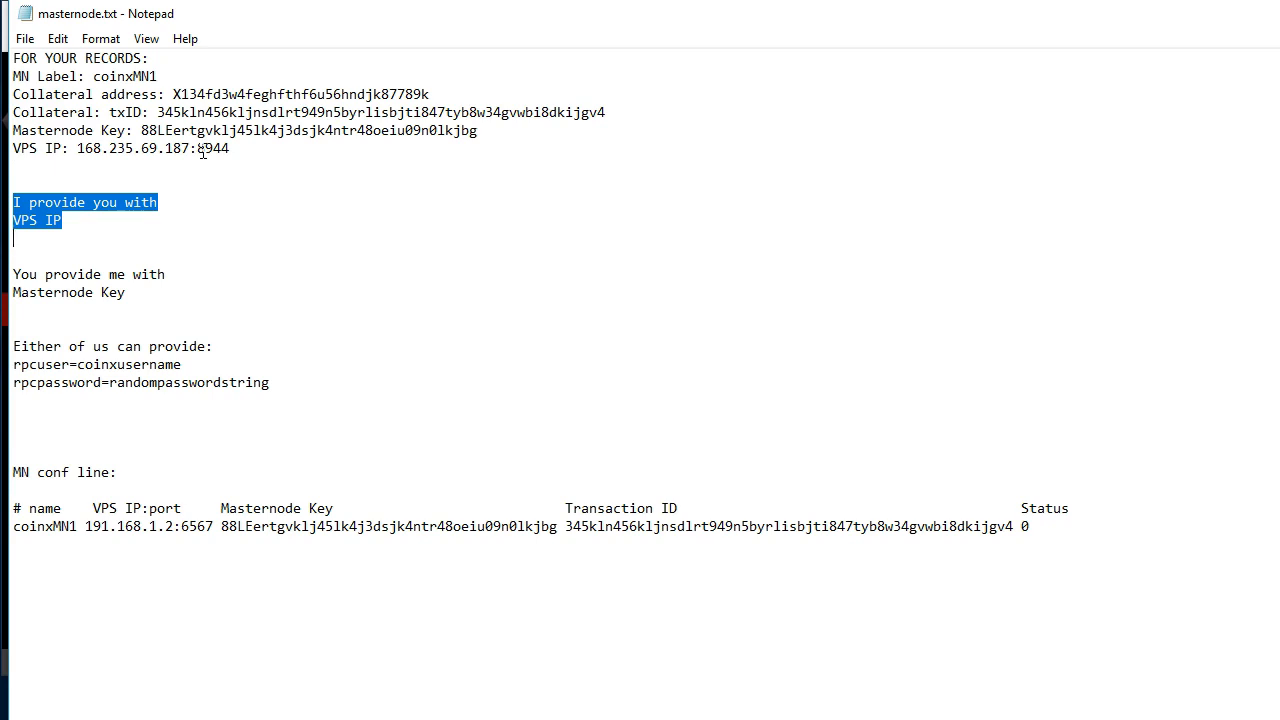
pyautogui.press('Down')
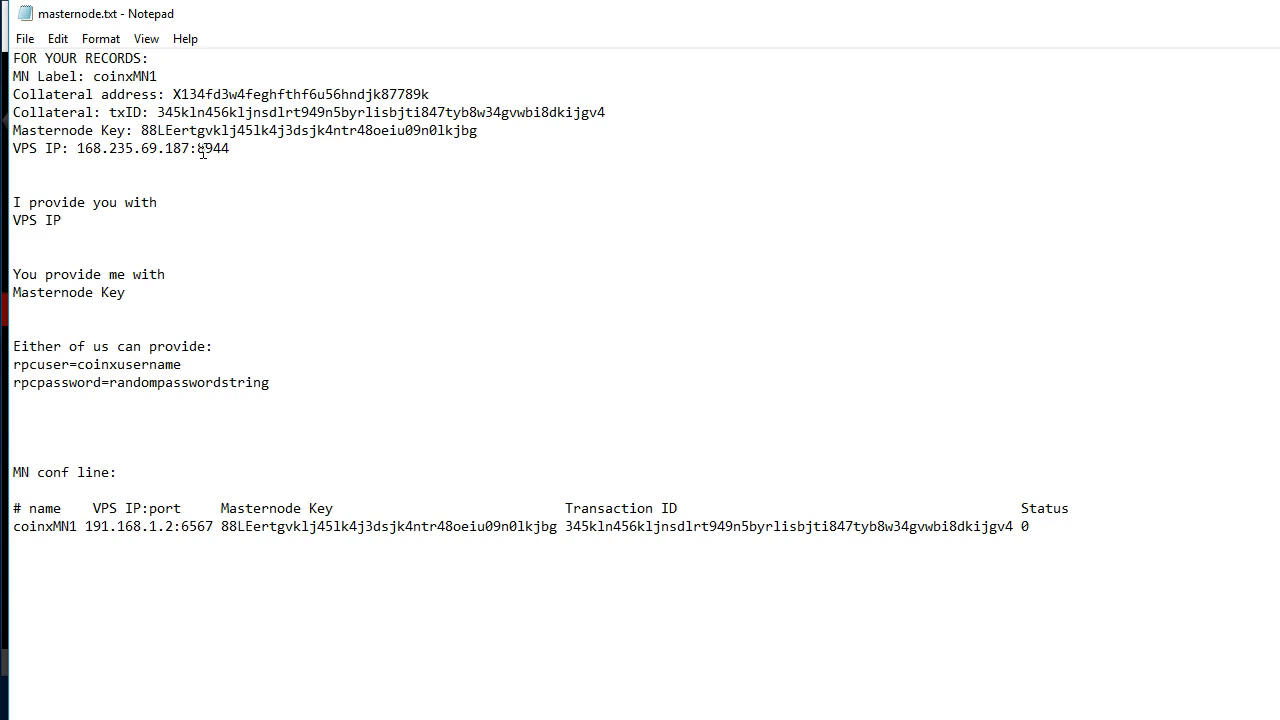
pyautogui.hotkey('shift', 'Down')
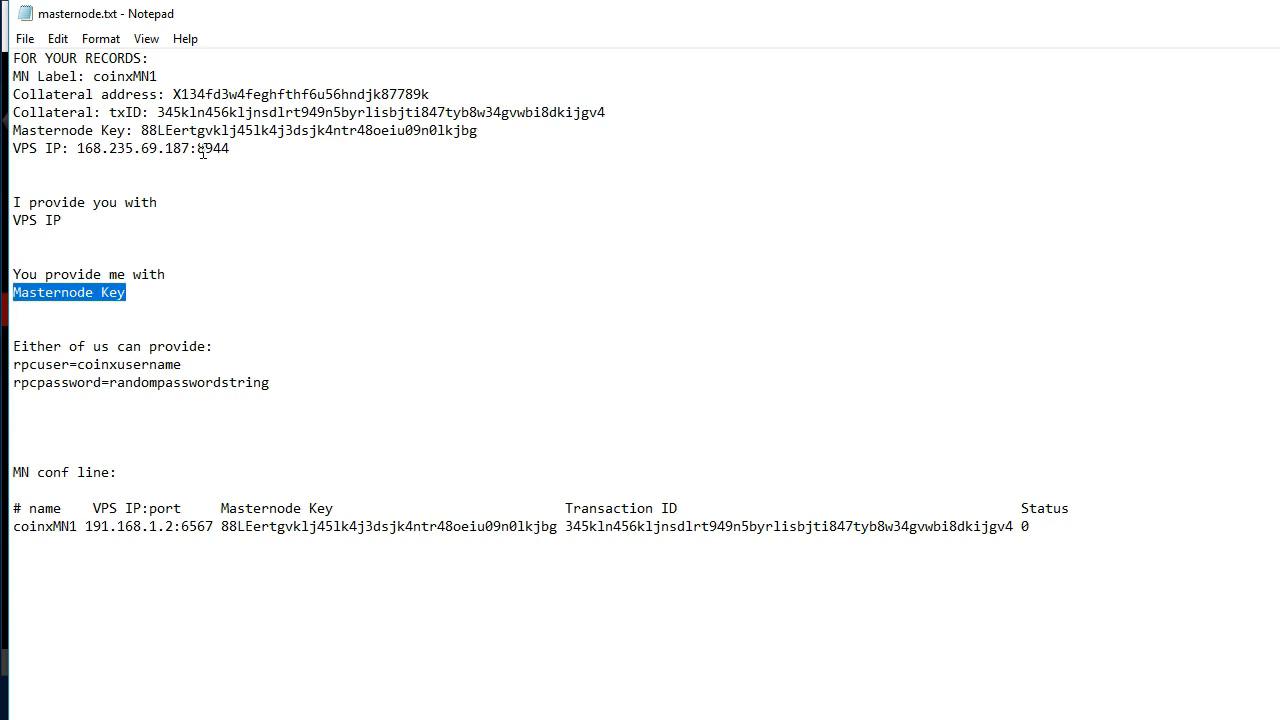
pyautogui.press('Down')
pyautogui.press('Down')
pyautogui.hotkey('shift', 'Down')
pyautogui.hotkey('shift', 'Down')
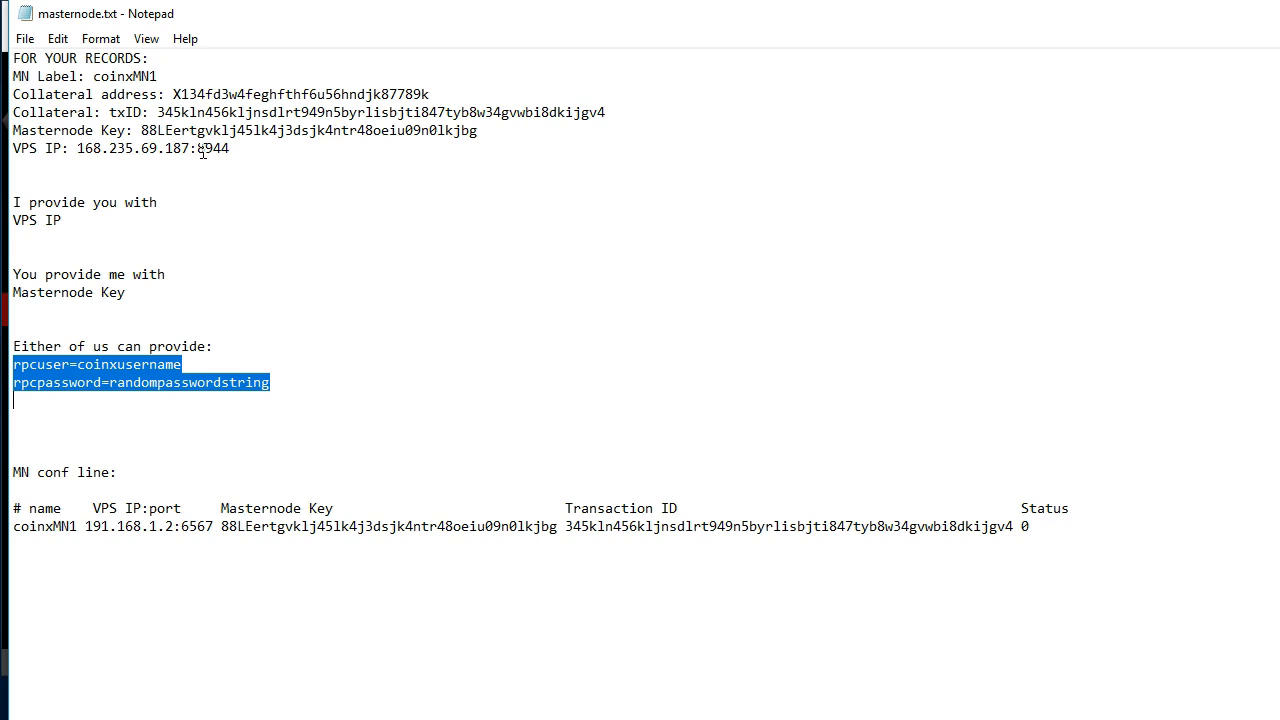
pyautogui.press('Down')
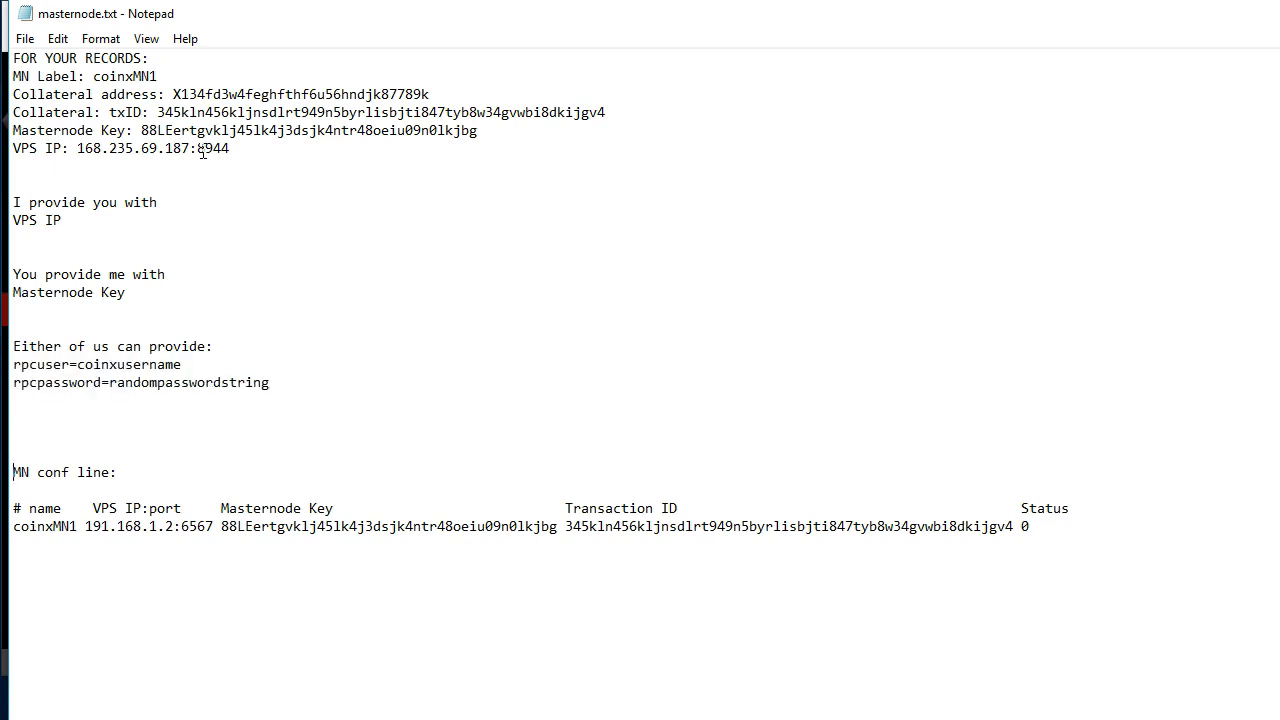
pyautogui.press('Down')
pyautogui.hotkey('shift', 'Down')
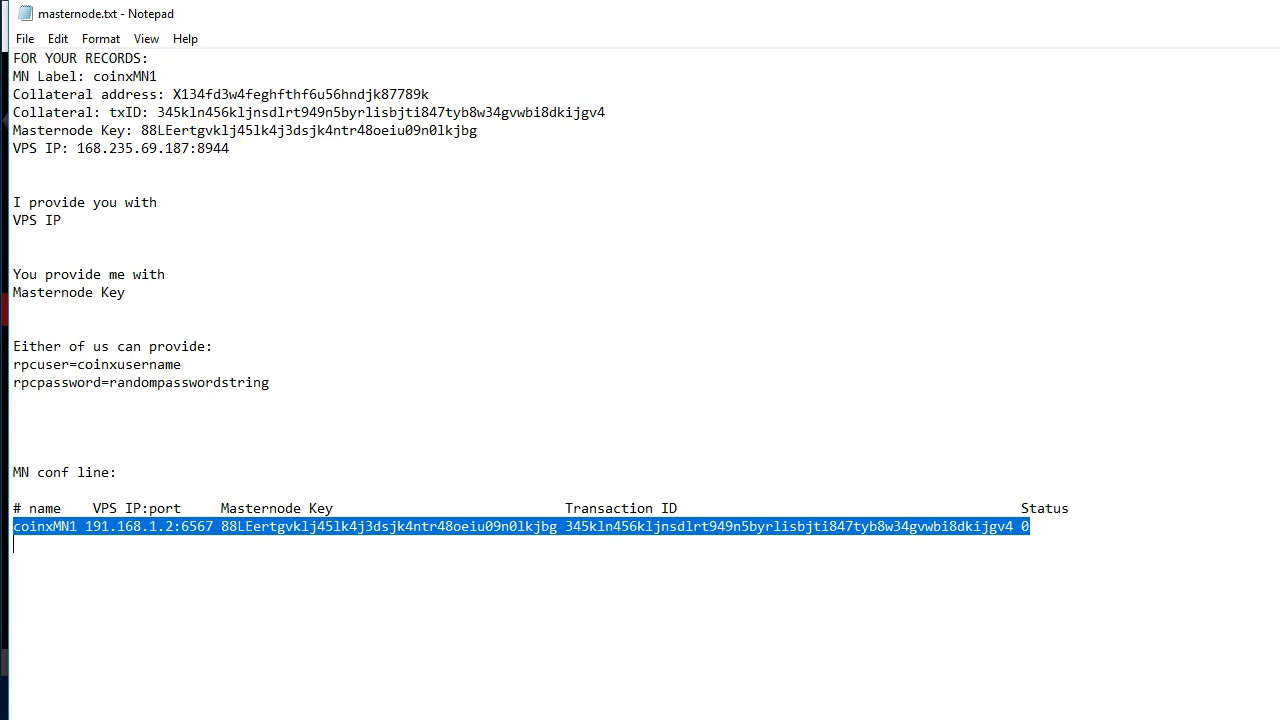
# Switch to the XIOS wallet, show your own masternodes and start all of them
pyautogui.click(333, 718)
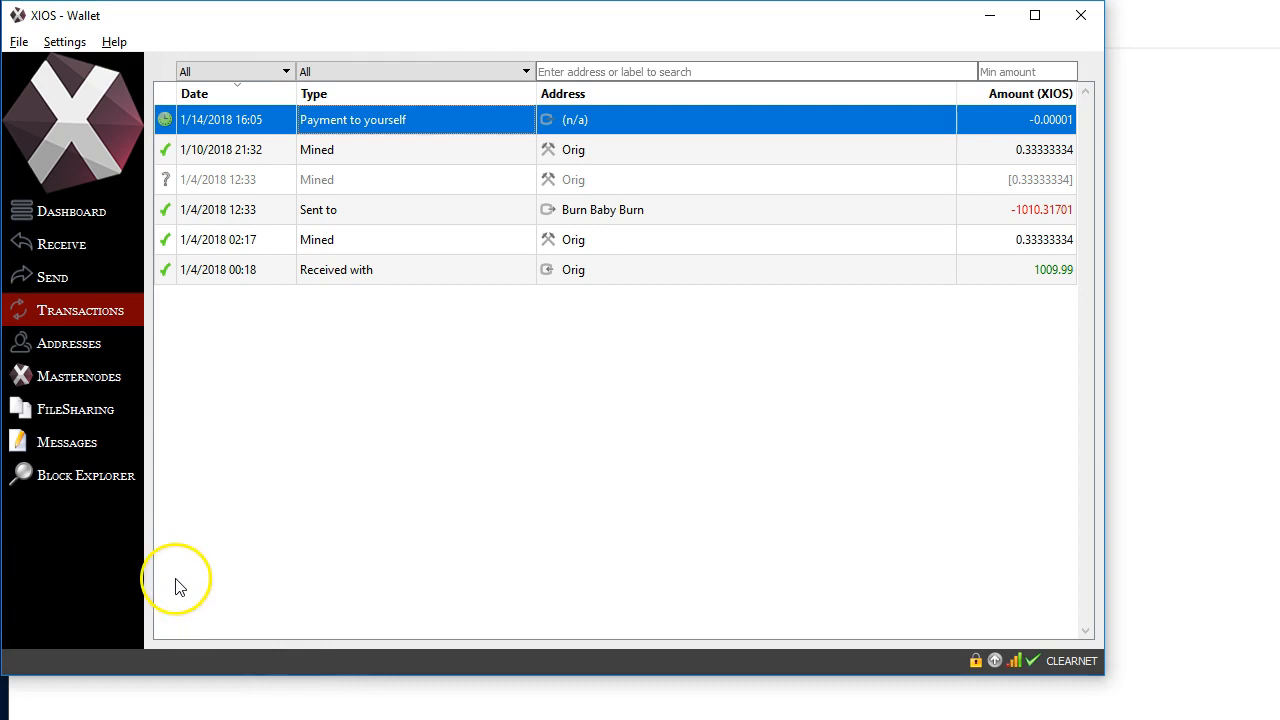
pyautogui.click(69, 381)
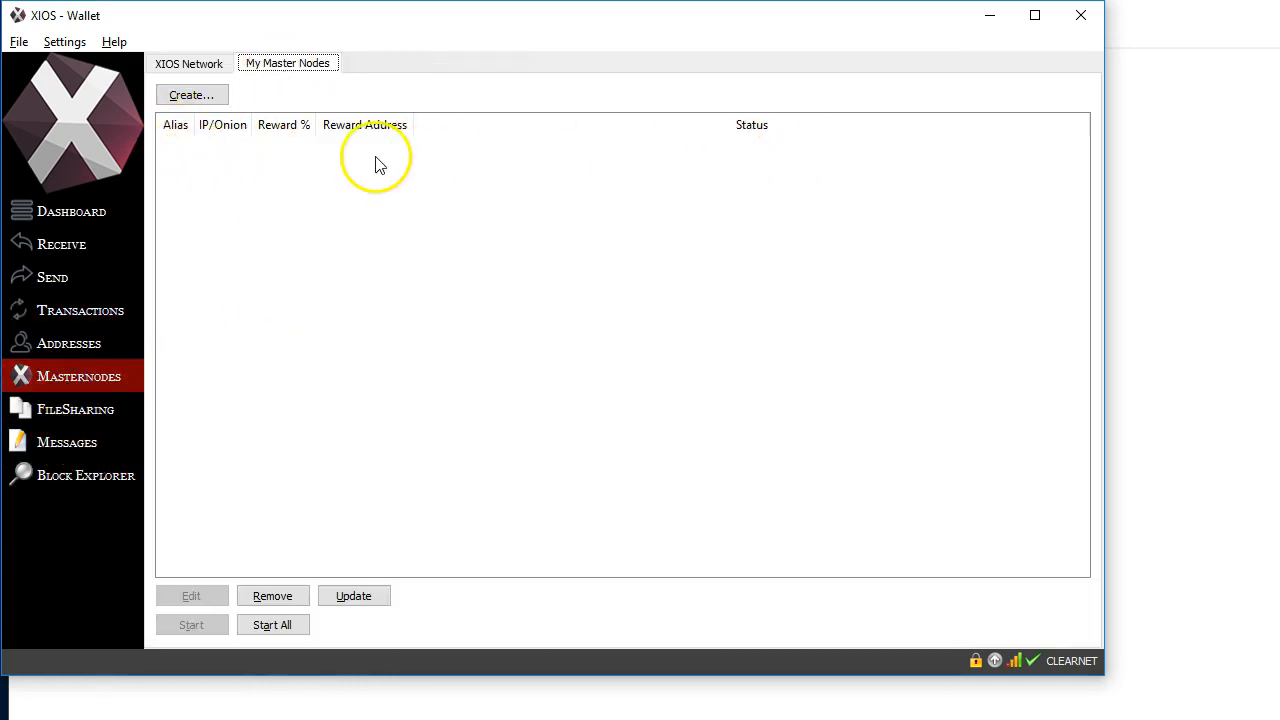
pyautogui.click(260, 625)
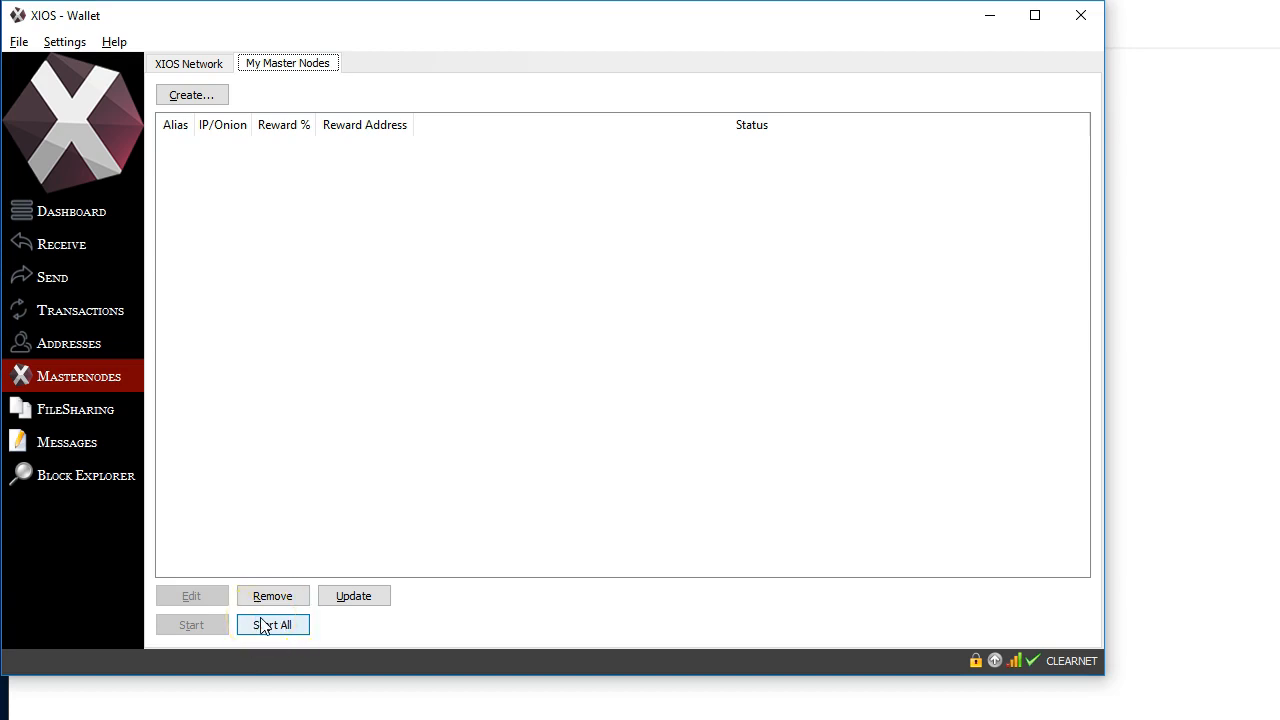